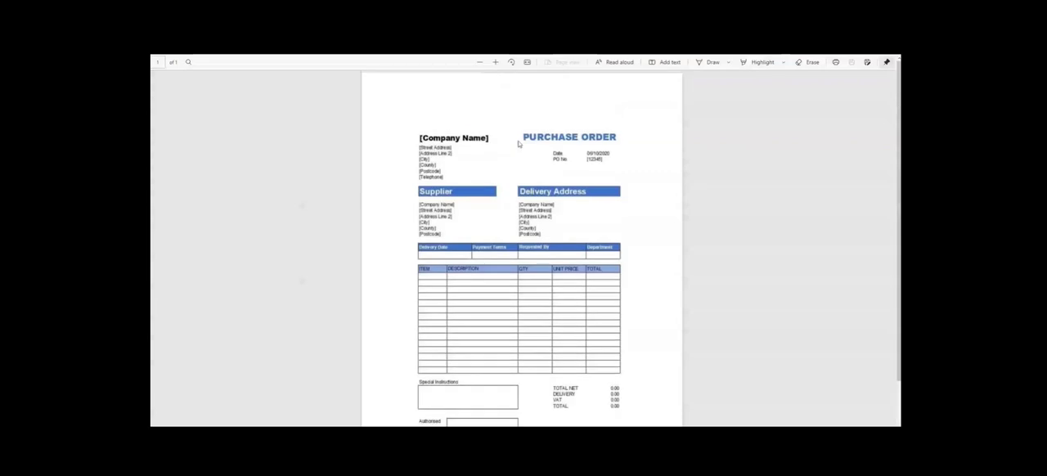
pyautogui.scroll(-2, 519, 144)
pyautogui.scroll(2, 519, 144)
pyautogui.scroll(-2, 477, 156)
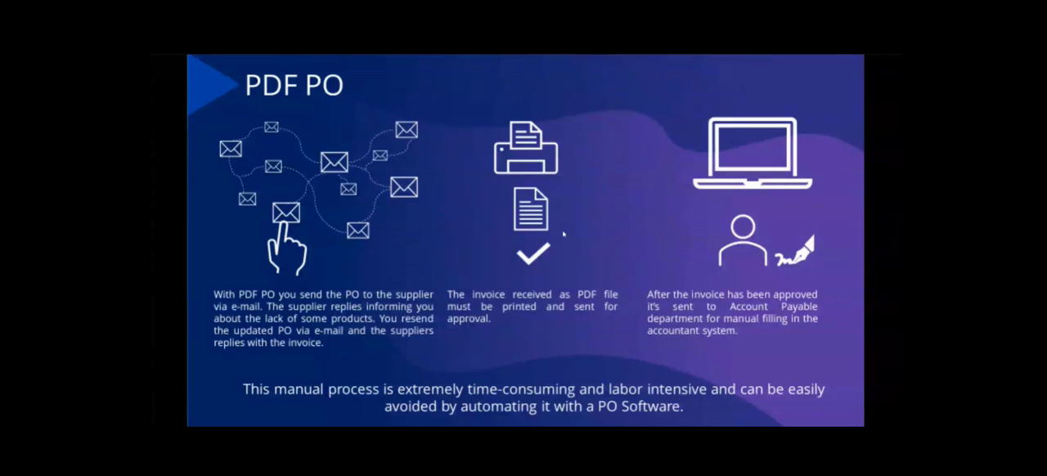
pyautogui.click(885, 201)
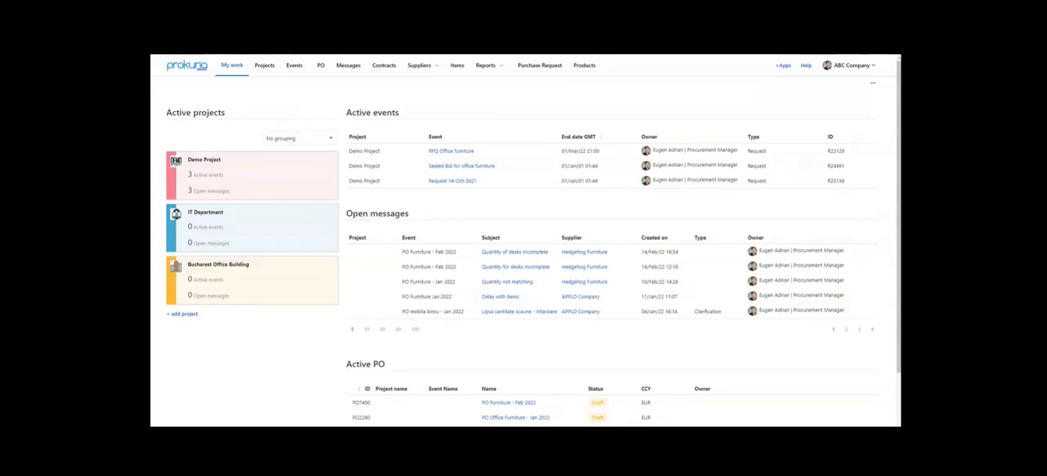
# - Search the purchase order list for "Heating Sy", then clear the search
pyautogui.click(320, 67)
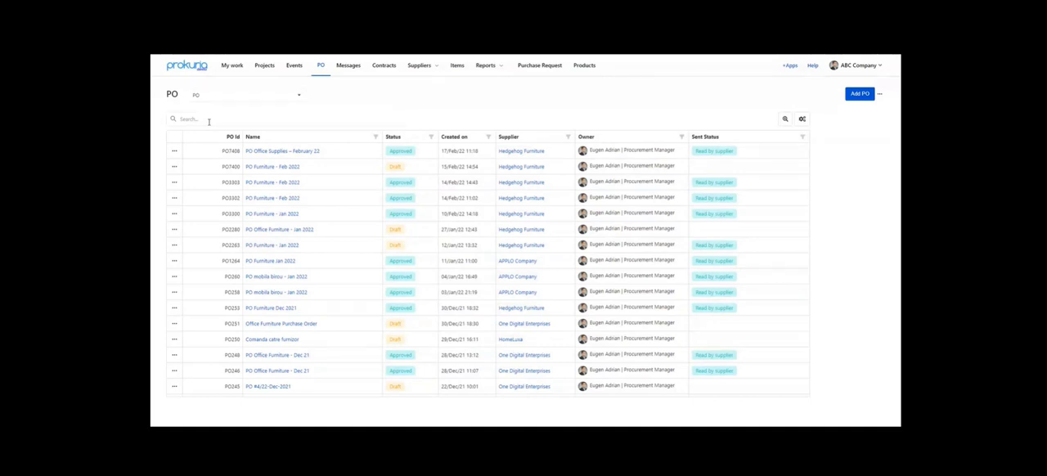
pyautogui.click(208, 122)
pyautogui.write('Heating')
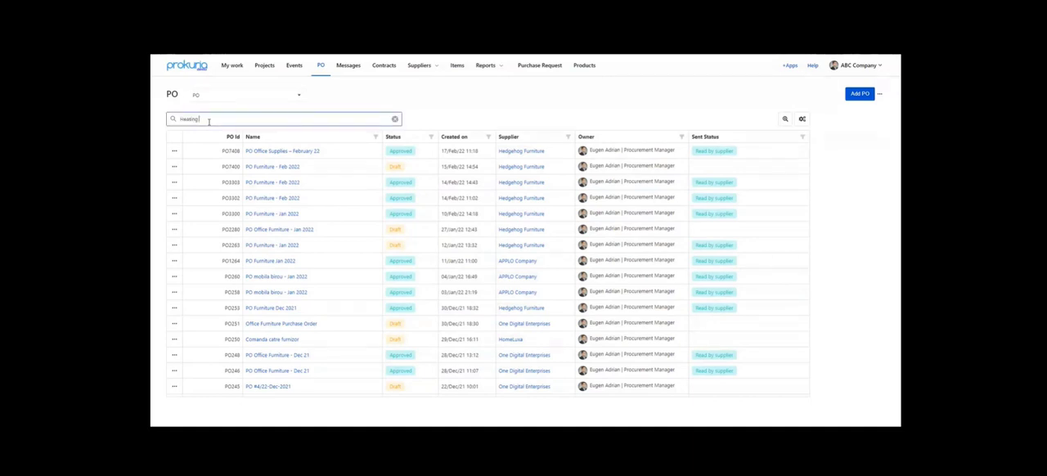
pyautogui.write(' Sy')
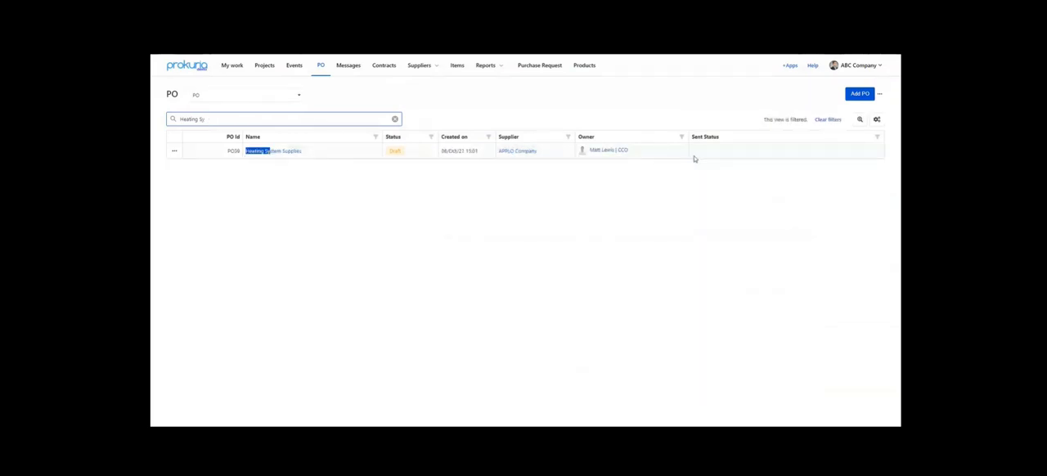
pyautogui.moveTo(218, 118); pyautogui.dragTo(155, 119)
pyautogui.press('BackSpace')
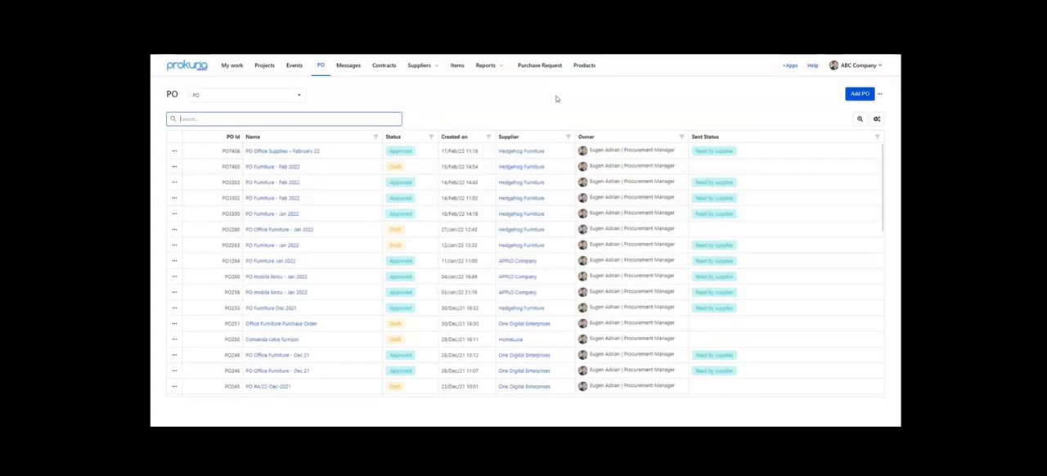
# - Filter the purchase order list to show only orders from the supplier APPLO Company
pyautogui.click(568, 137)
pyautogui.click(492, 190)
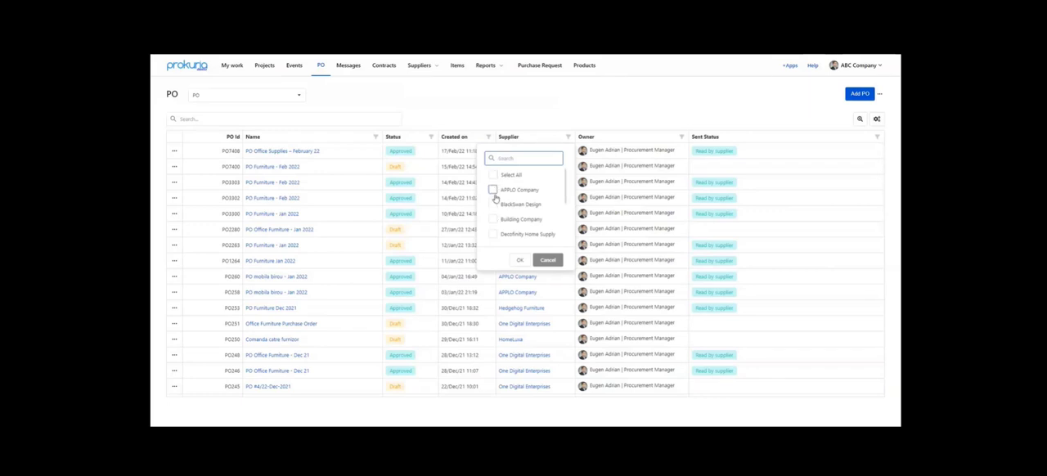
pyautogui.click(518, 261)
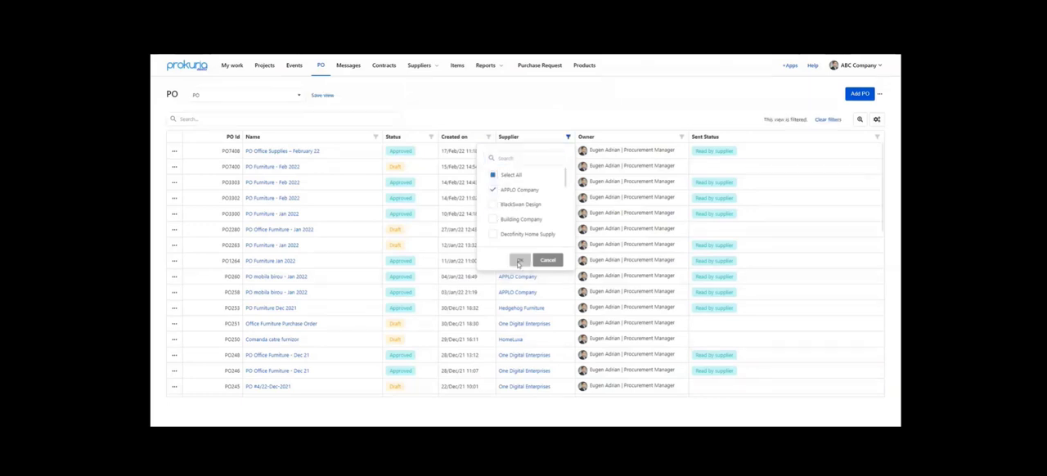
# - Reset the supplier filter so that orders from all suppliers are included
pyautogui.click(568, 140)
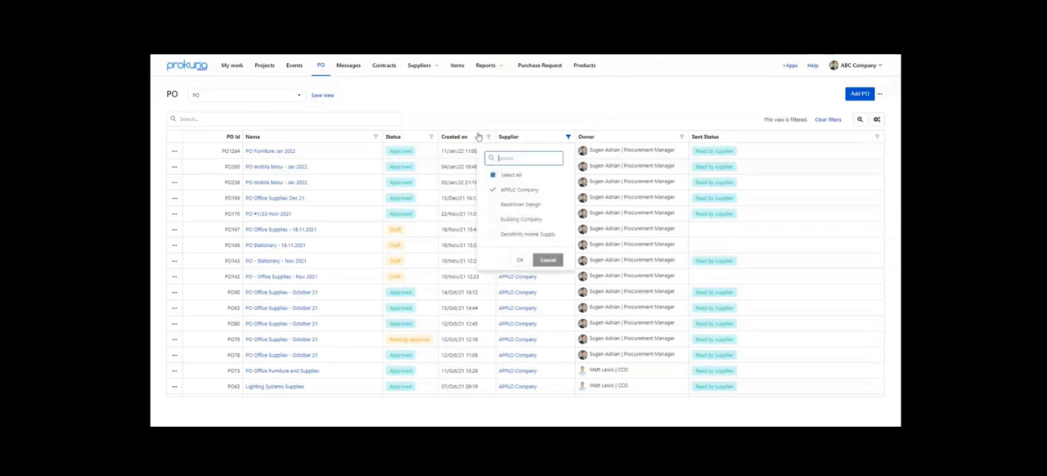
pyautogui.click(492, 176)
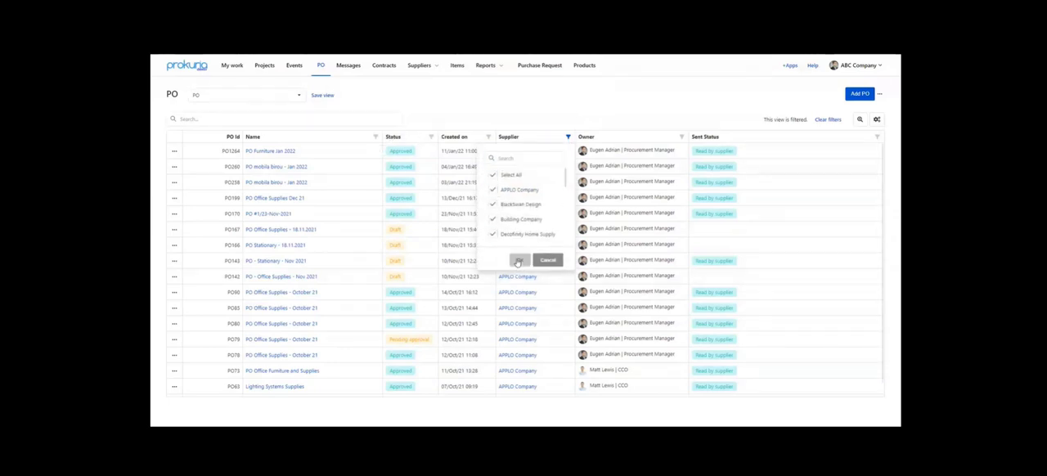
pyautogui.click(519, 260)
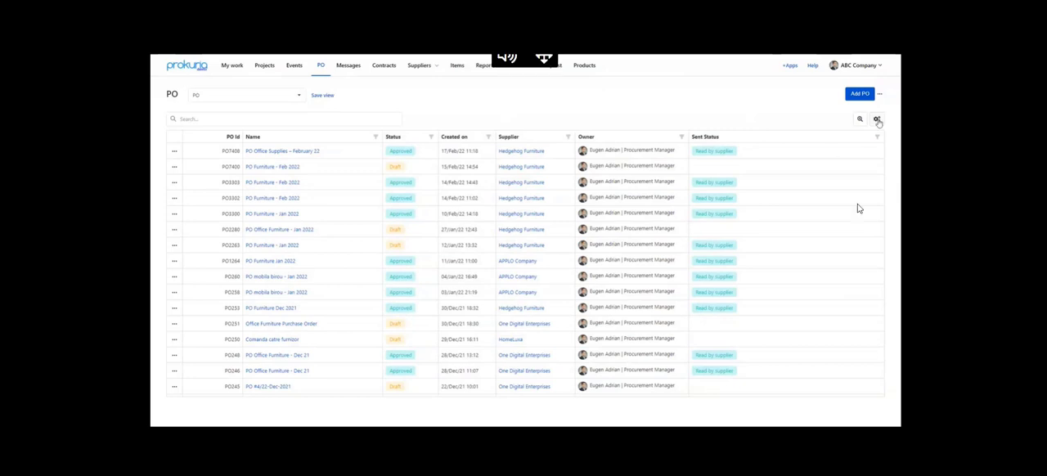
# - Add the Delivery date column to the purchase order grid
pyautogui.click(876, 119)
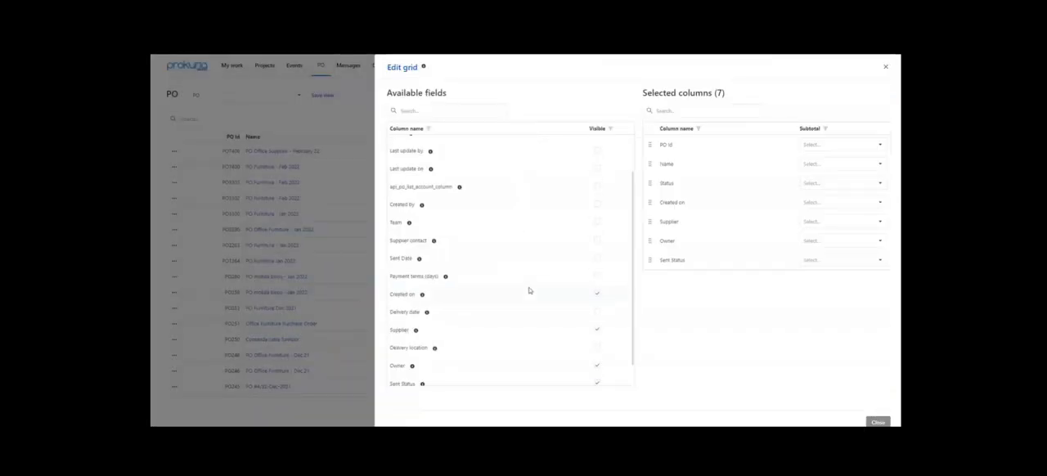
pyautogui.scroll(-1, 528, 290)
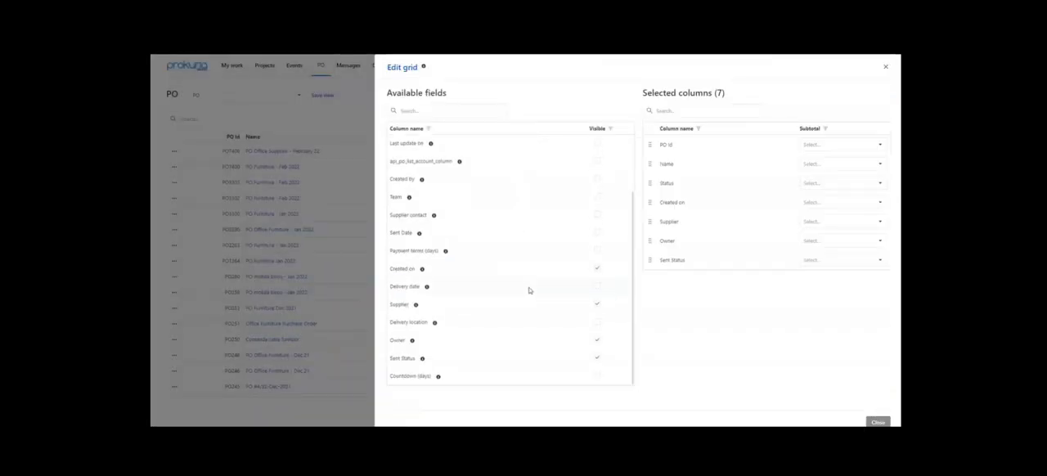
pyautogui.click(598, 288)
pyautogui.moveTo(649, 277); pyautogui.dragTo(651, 218)
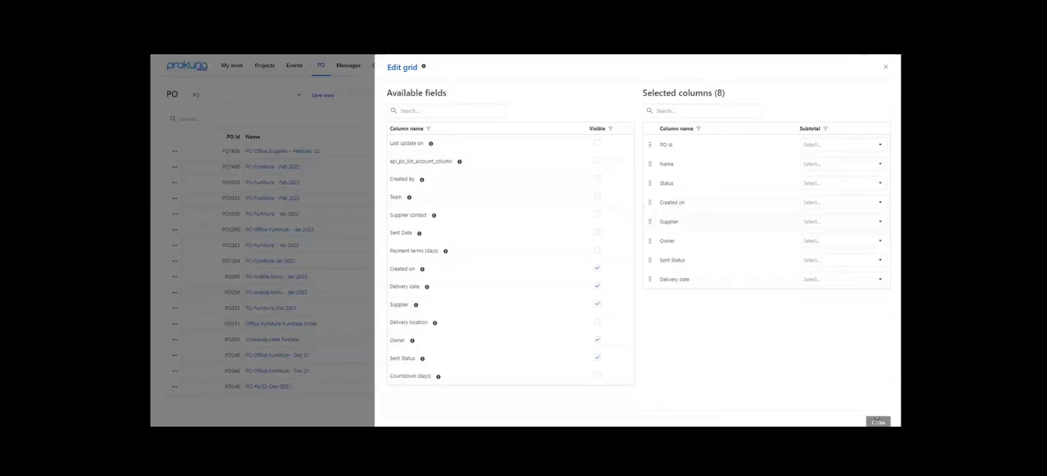
pyautogui.click(877, 421)
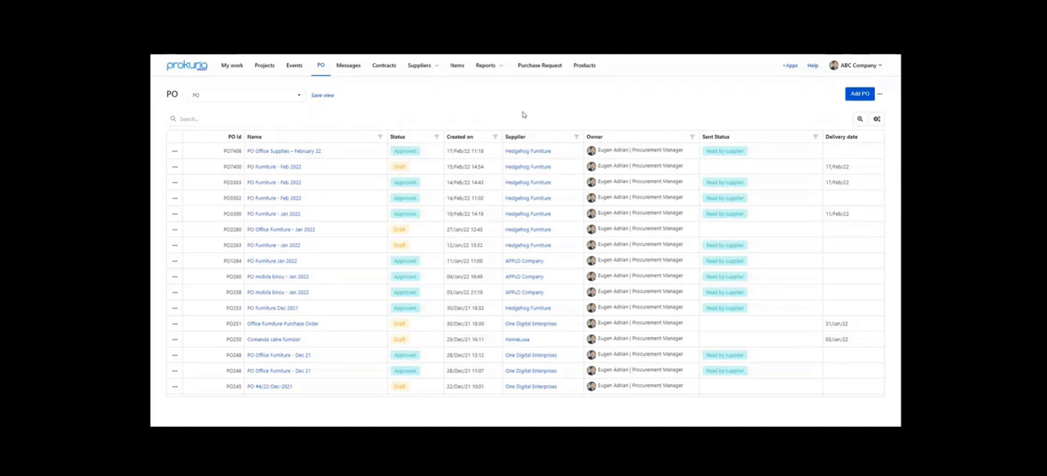
# - Create a new purchase order, name it "PO Office Supplies – February 22" and set its status to Draft
pyautogui.click(859, 94)
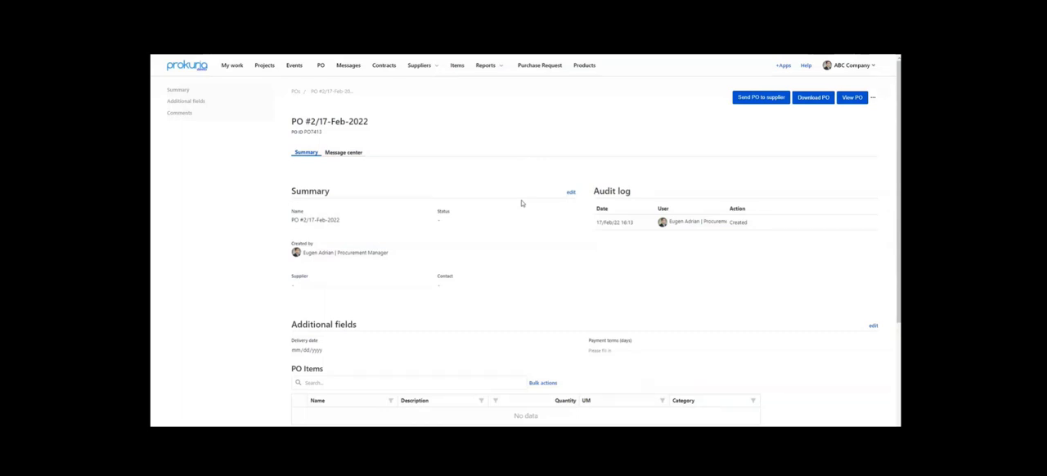
pyautogui.click(571, 196)
pyautogui.moveTo(373, 220); pyautogui.dragTo(278, 218)
pyautogui.write('PO Office Supplies – February 22')
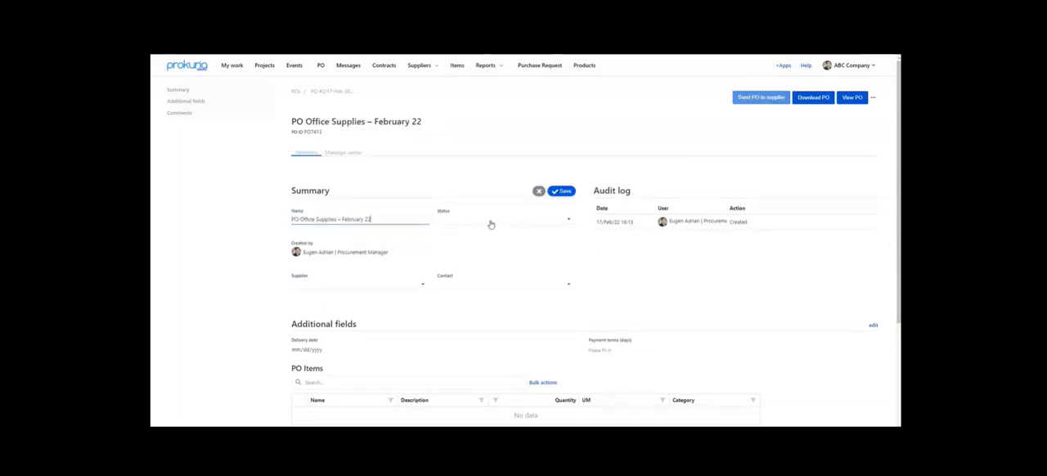
pyautogui.click(489, 224)
pyautogui.click(476, 228)
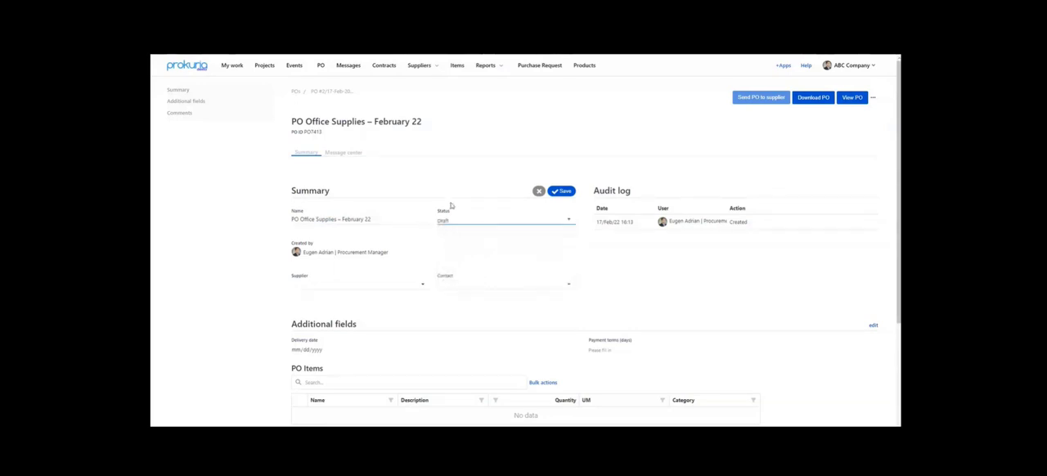
pyautogui.click(415, 251)
# - Choose Hedgehog Furniture as the purchase order's supplier and save the summary
pyautogui.scroll(-1, 419, 253)
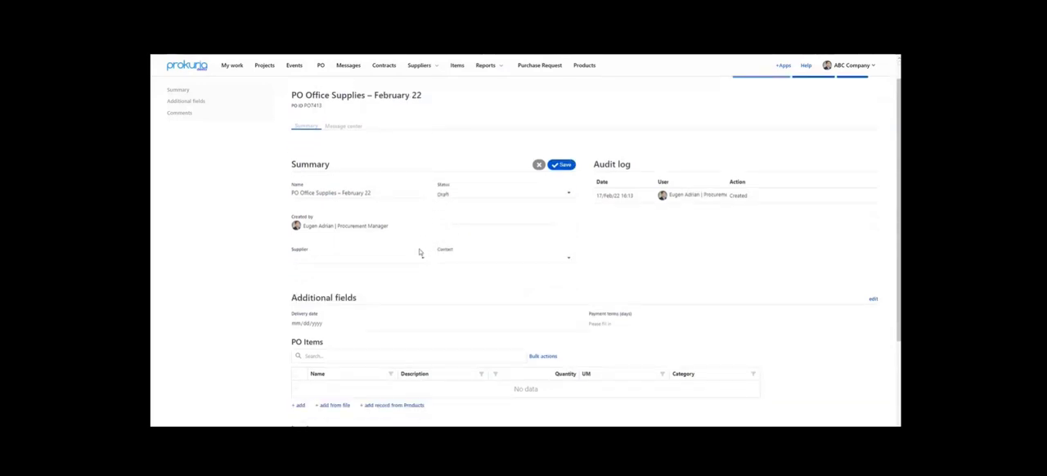
pyautogui.scroll(-2, 419, 253)
pyautogui.click(420, 211)
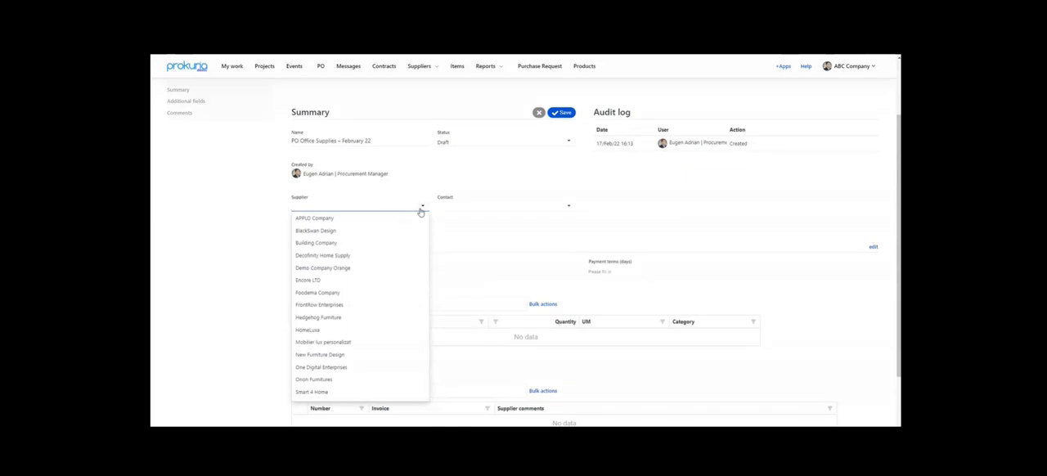
pyautogui.click(362, 317)
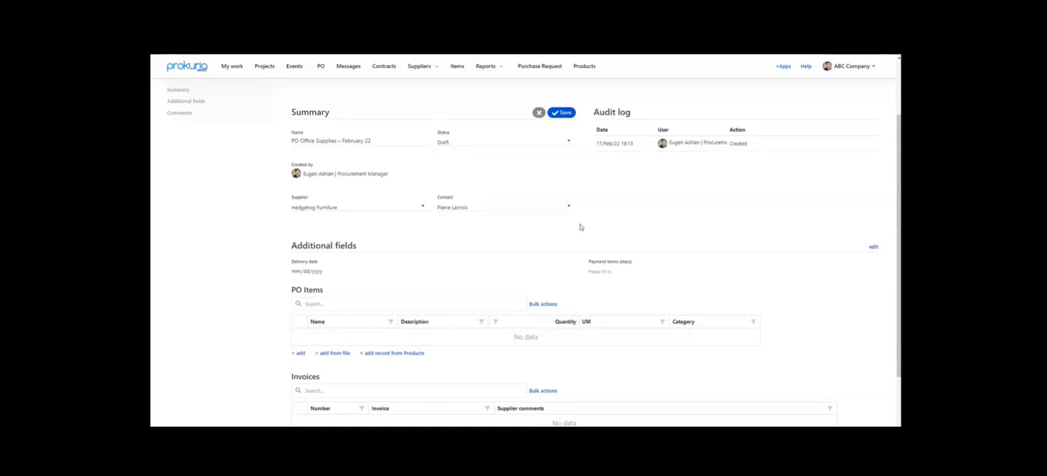
pyautogui.click(562, 113)
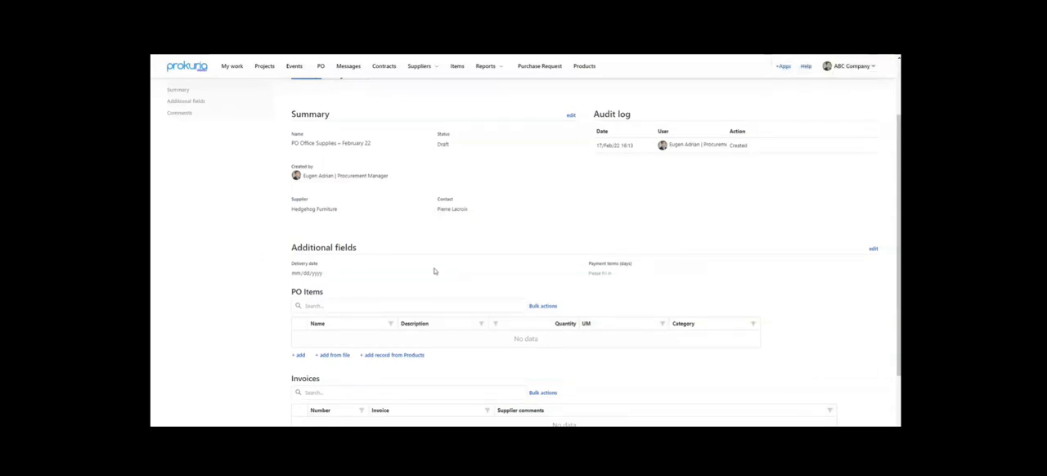
# - Set the purchase order's payment terms to 30 days and save the additional fields
pyautogui.scroll(-1, 346, 239)
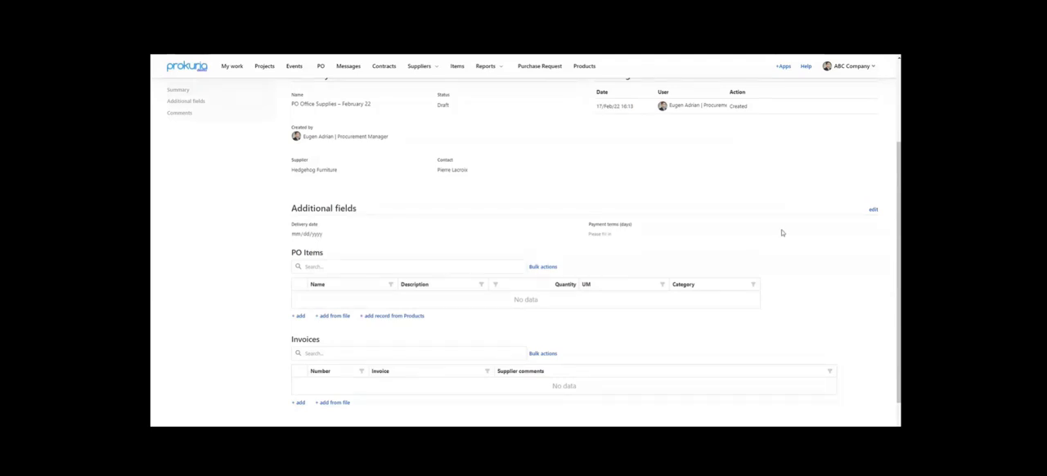
pyautogui.click(872, 209)
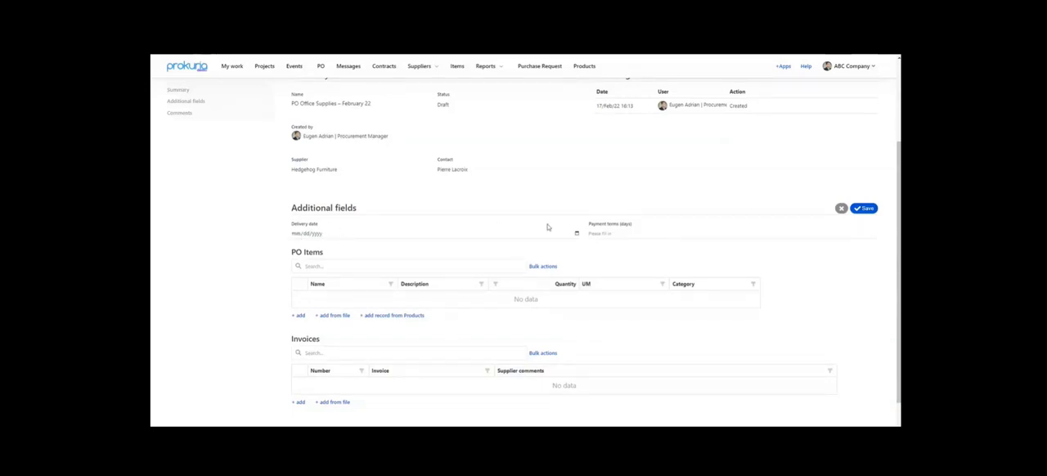
pyautogui.click(614, 235)
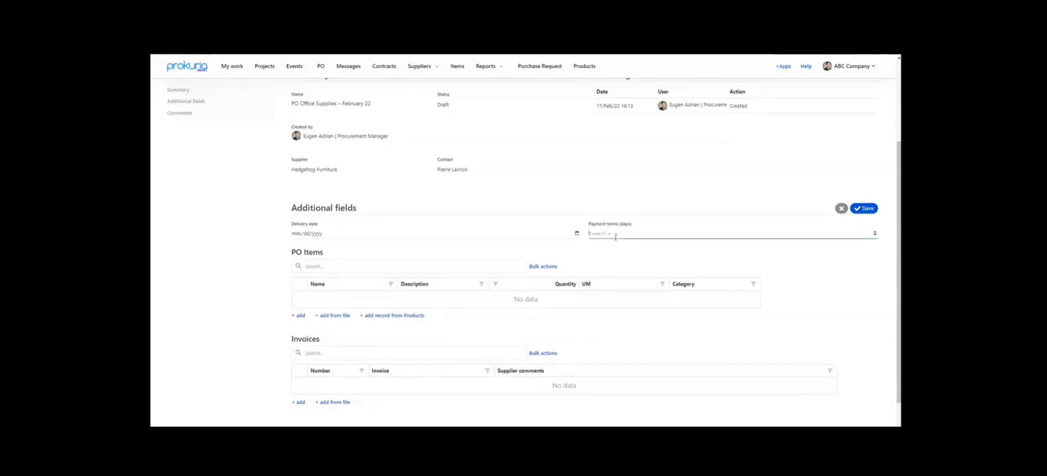
pyautogui.write('30')
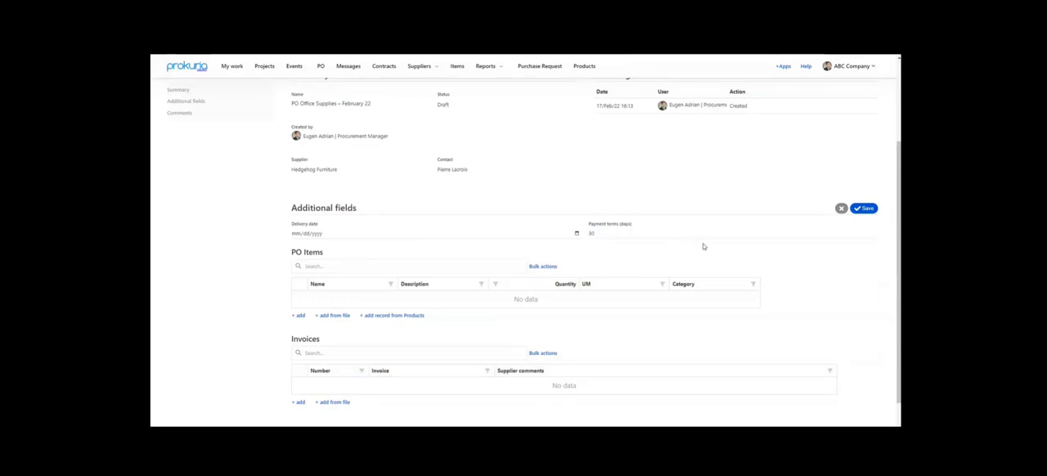
pyautogui.click(862, 210)
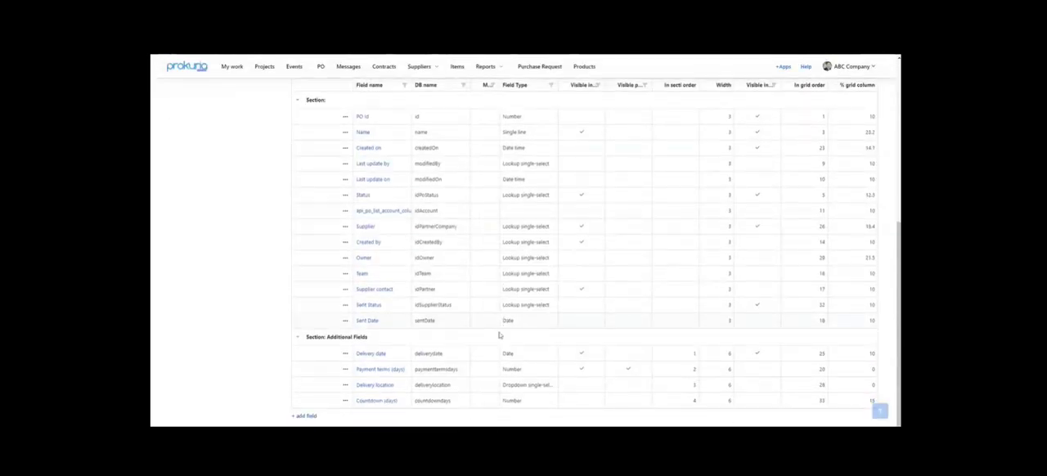
# - Make the Delivery location field visible on the internal form and save the field settings
pyautogui.click(378, 386)
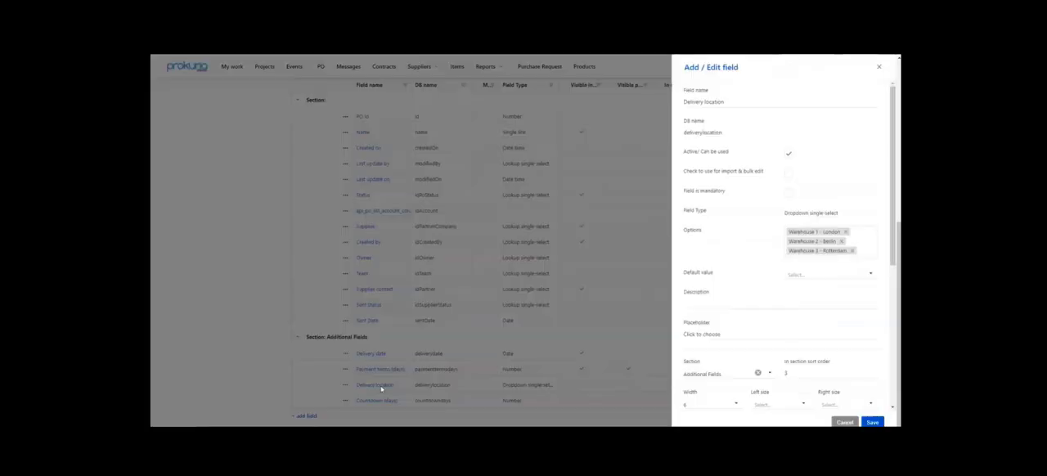
pyautogui.scroll(-4, 877, 227)
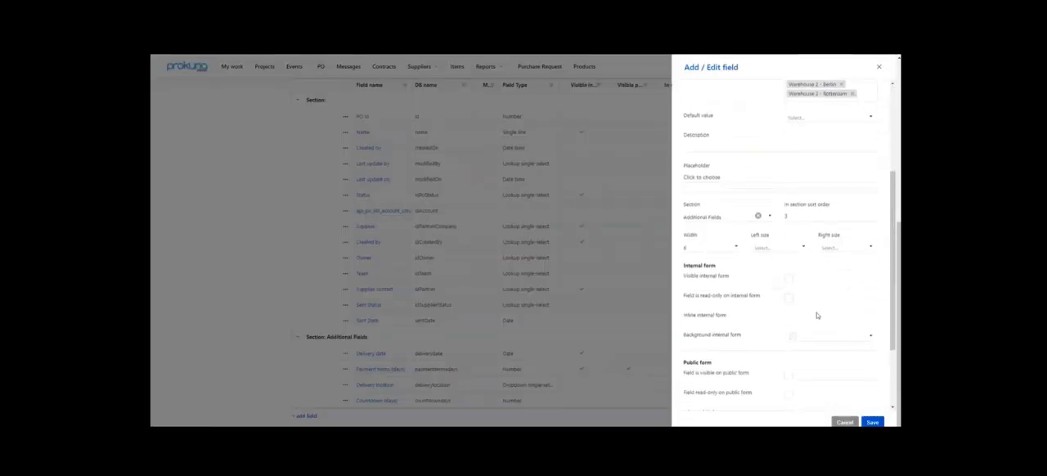
pyautogui.click(785, 280)
pyautogui.scroll(3, 826, 270)
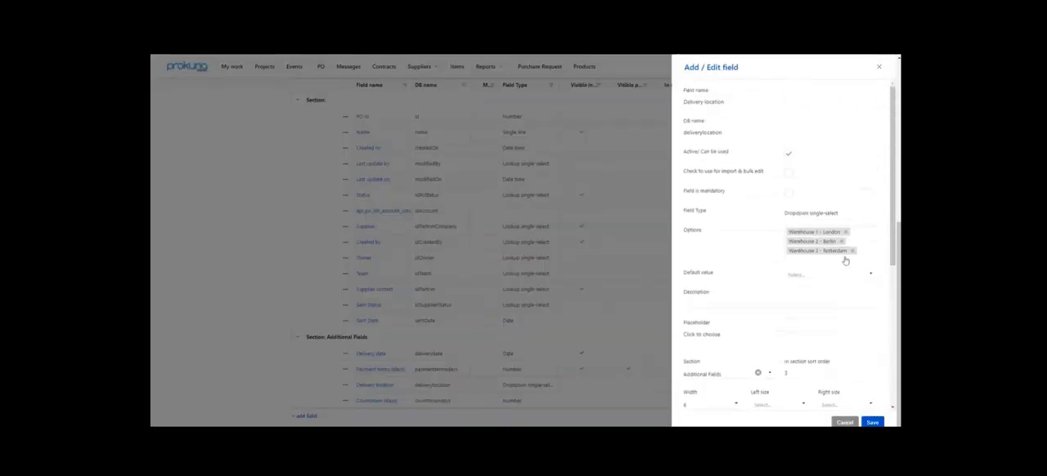
pyautogui.scroll(-5, 816, 286)
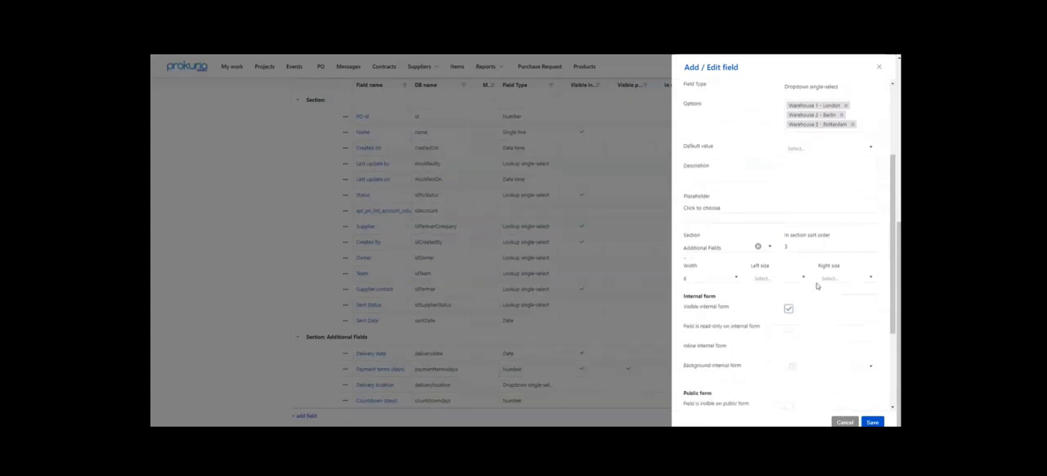
pyautogui.click(872, 422)
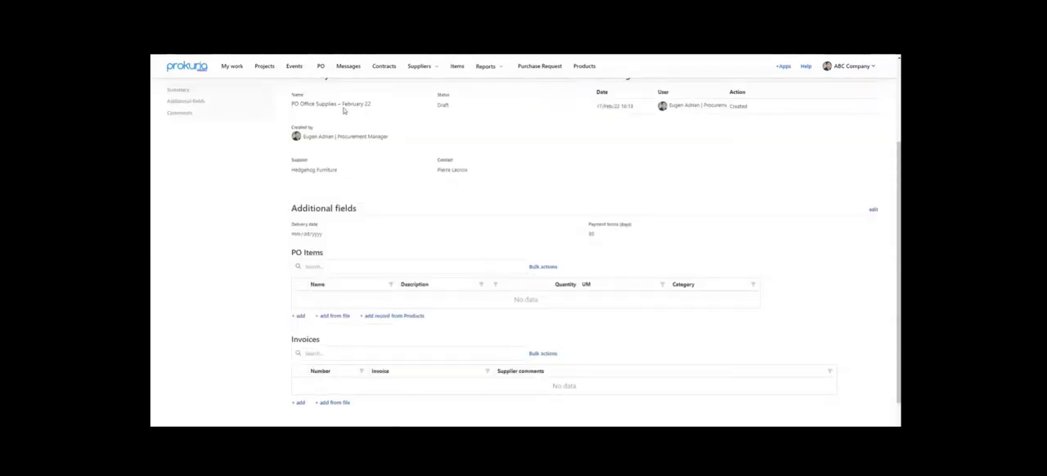
# - Reload the purchase order, set its delivery location to Warehouse 1 - London and save the additional fields
pyautogui.press('F5')
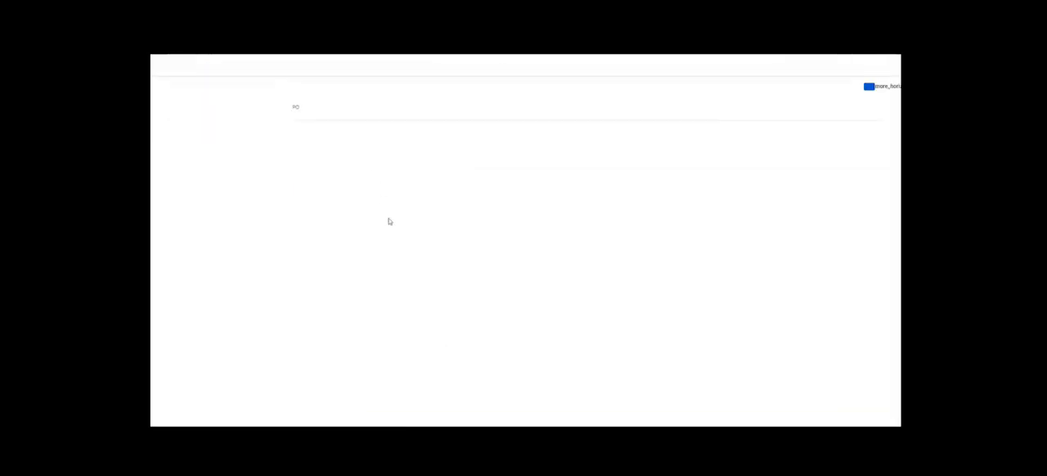
pyautogui.scroll(-3, 400, 239)
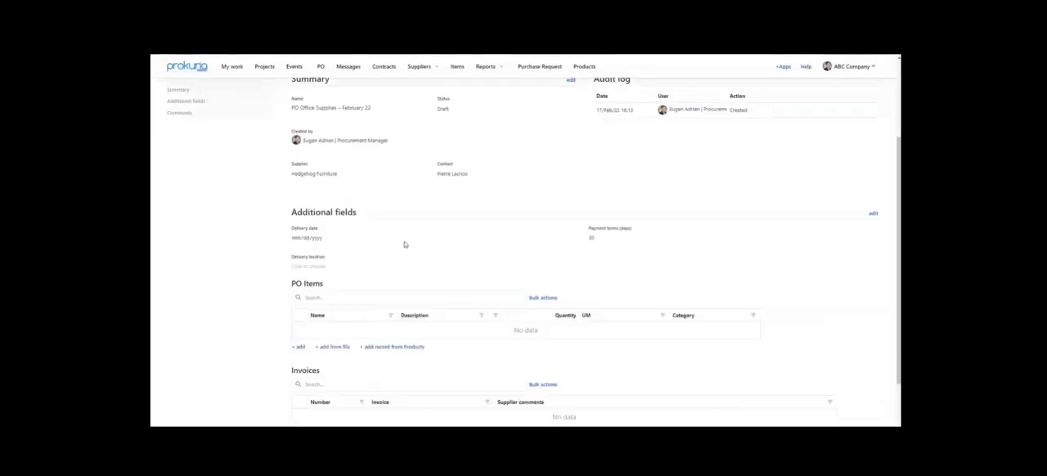
pyautogui.click(873, 213)
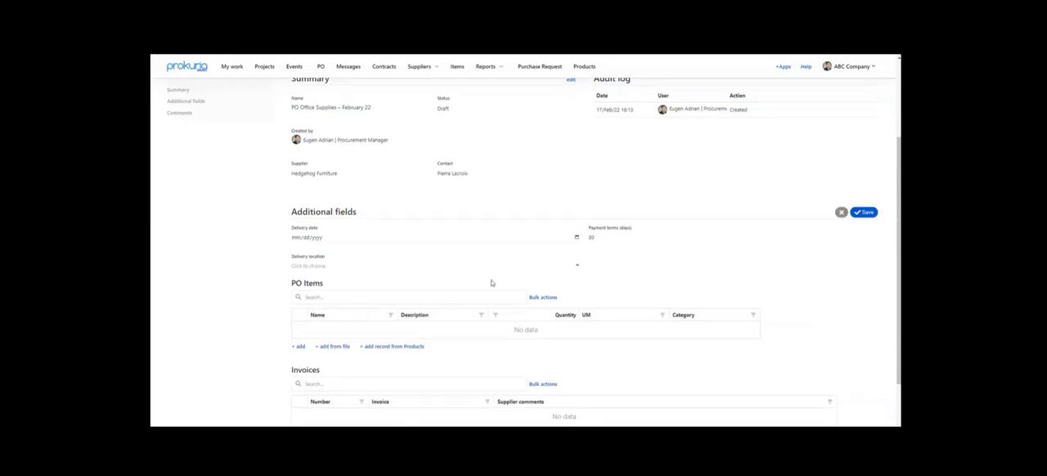
pyautogui.click(315, 266)
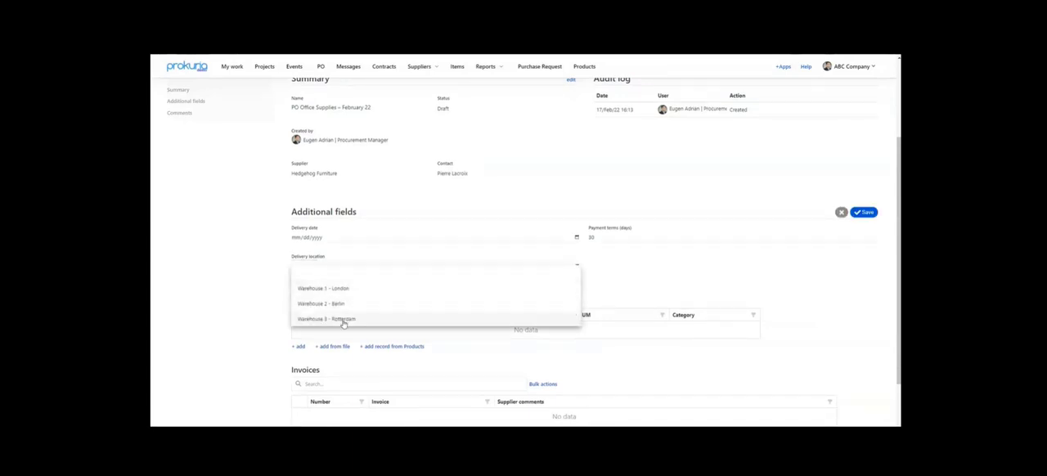
pyautogui.click(332, 289)
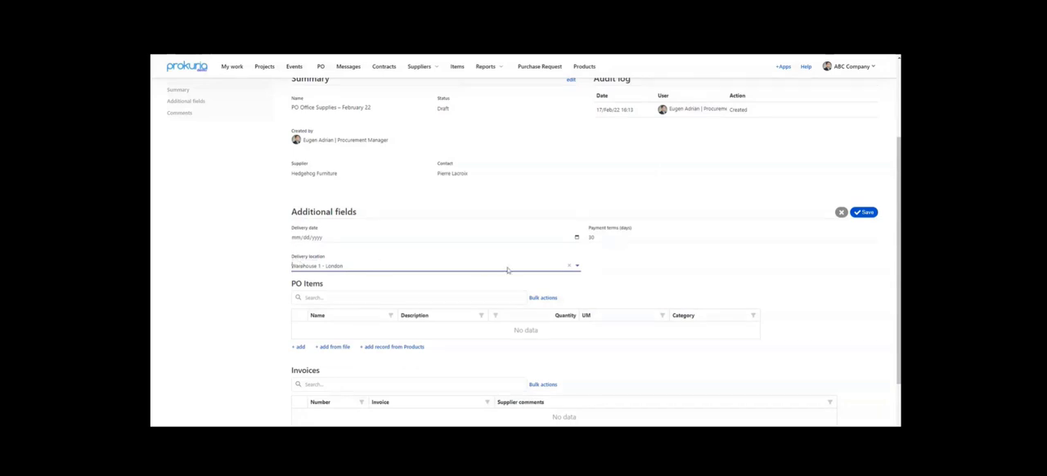
pyautogui.click(612, 272)
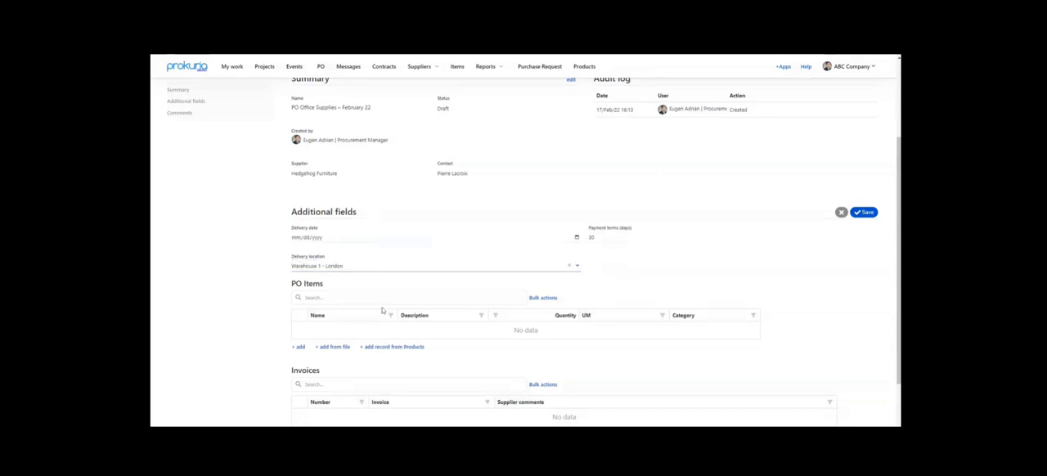
pyautogui.scroll(-2, 857, 171)
pyautogui.click(864, 147)
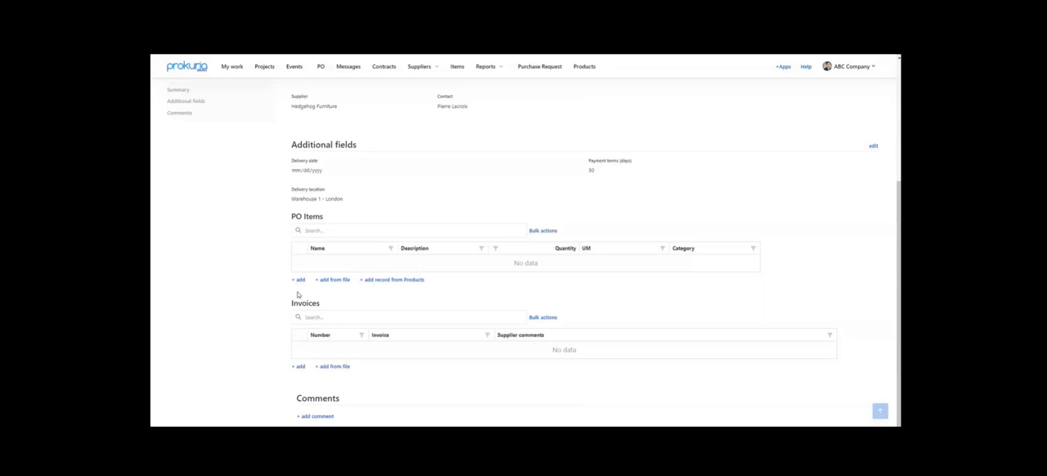
# - Add a PO item manually, save it with its default name and delete it from the PO Items list
pyautogui.click(298, 280)
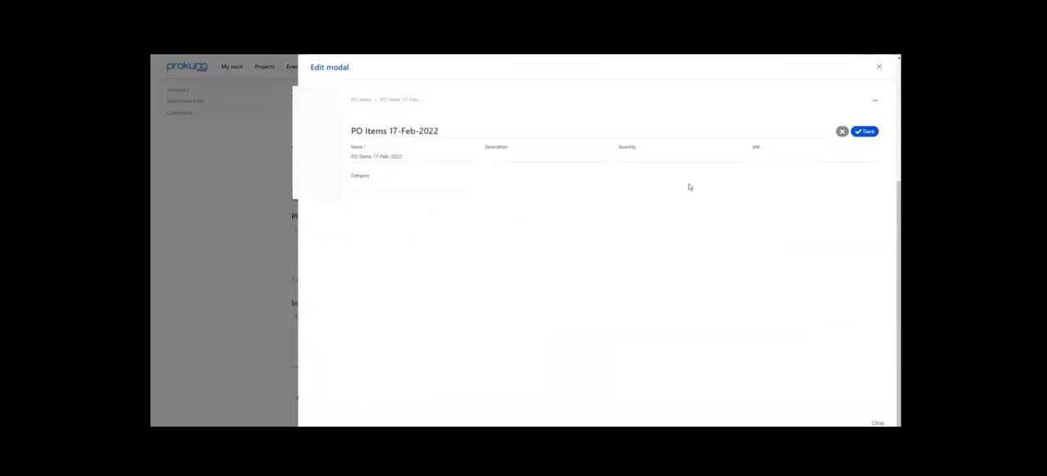
pyautogui.click(865, 132)
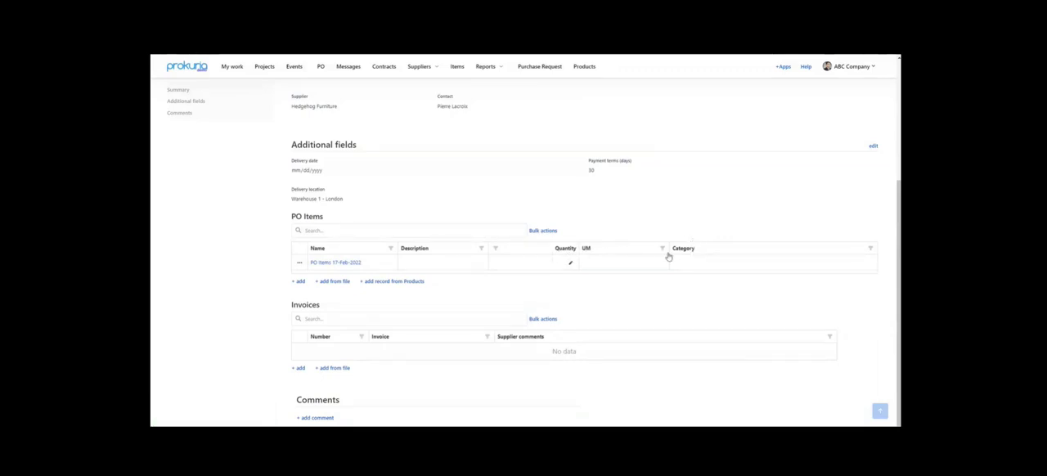
pyautogui.click(300, 264)
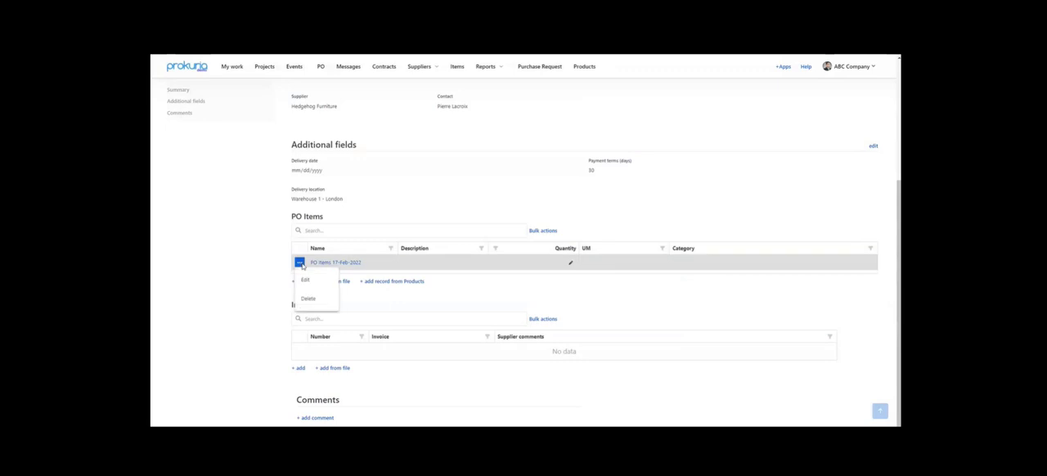
pyautogui.click(306, 299)
pyautogui.click(329, 277)
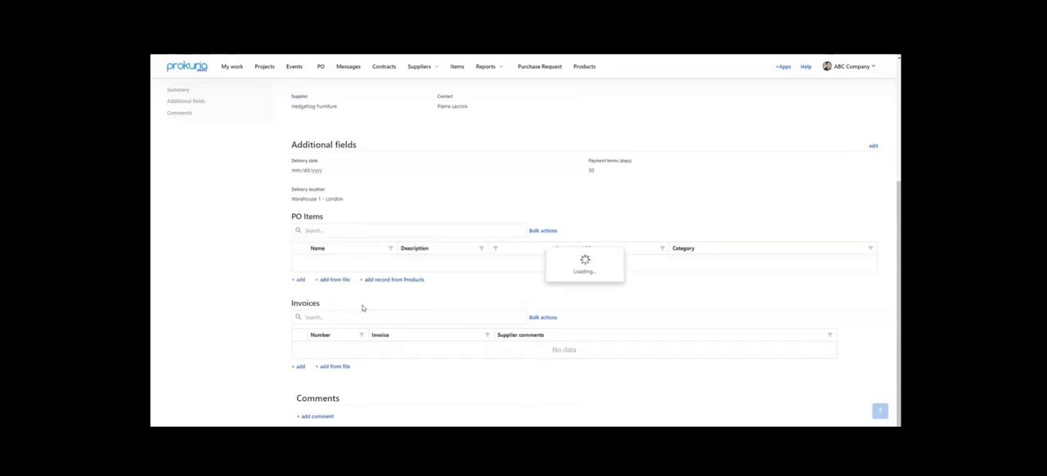
# - View the file import options for PO items and go back without importing anything
pyautogui.click(334, 280)
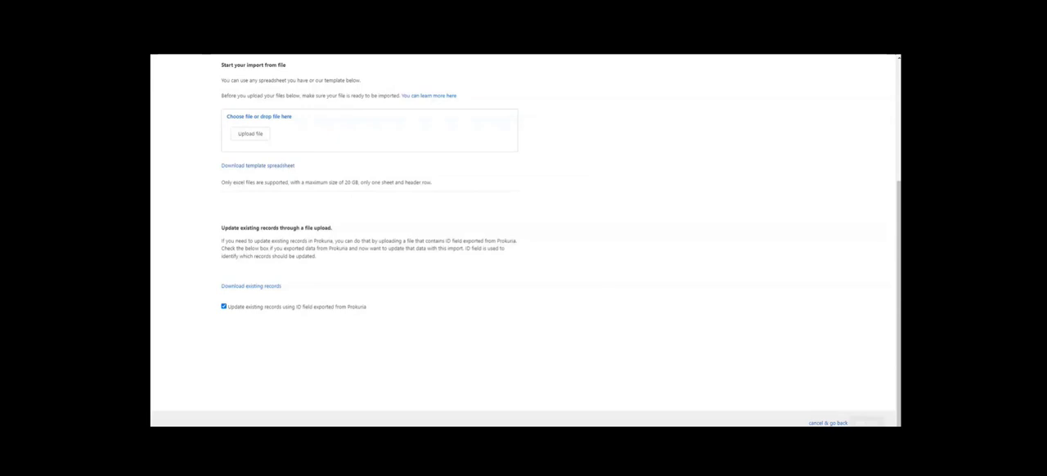
pyautogui.click(827, 423)
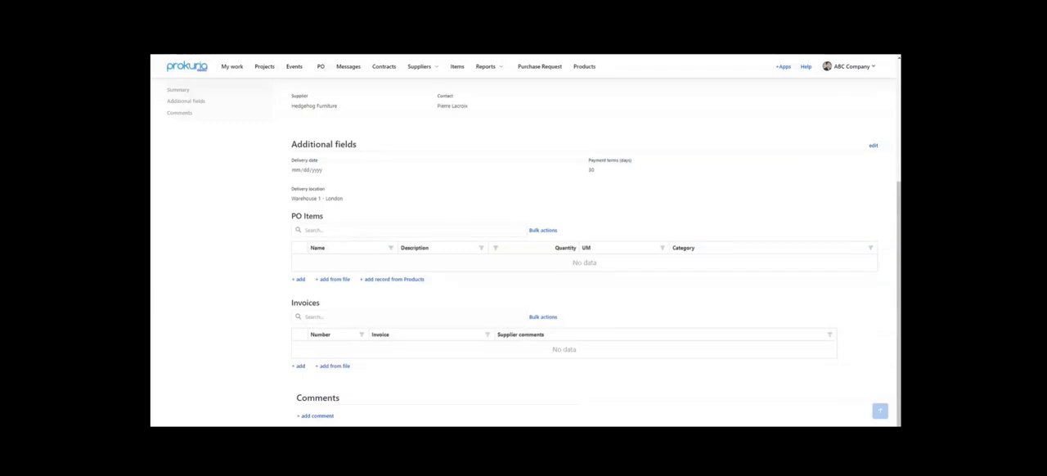
# - Start adding PO items from the Products records and filter them by the Office supplies category
pyautogui.click(394, 283)
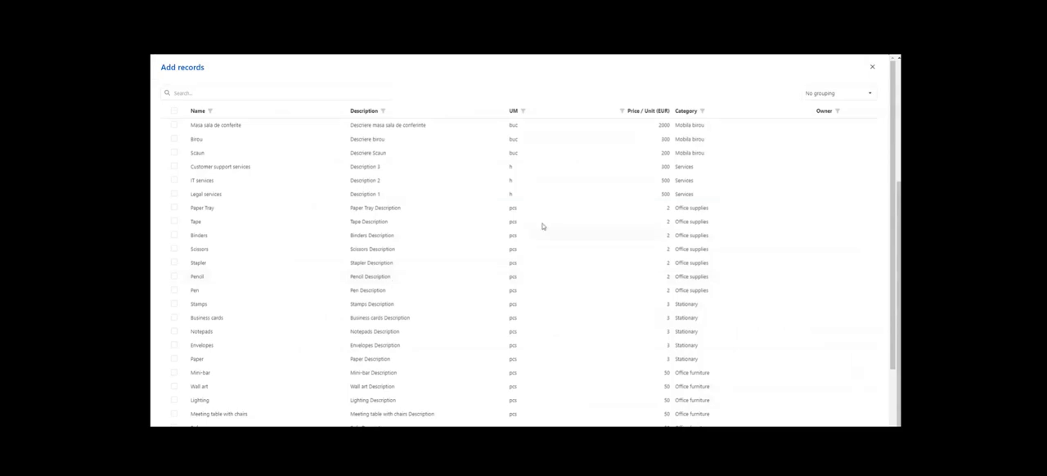
pyautogui.click(703, 111)
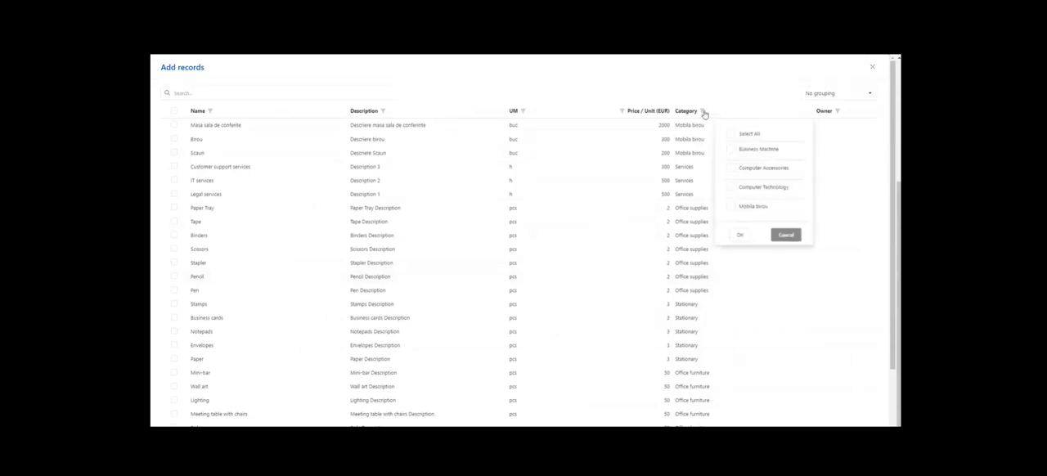
pyautogui.scroll(-3, 770, 150)
pyautogui.click(730, 165)
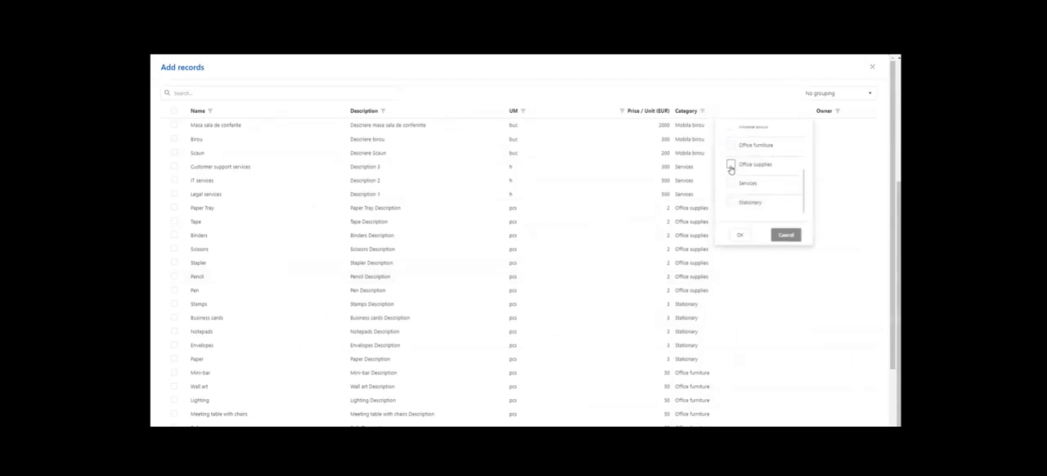
pyautogui.click(740, 235)
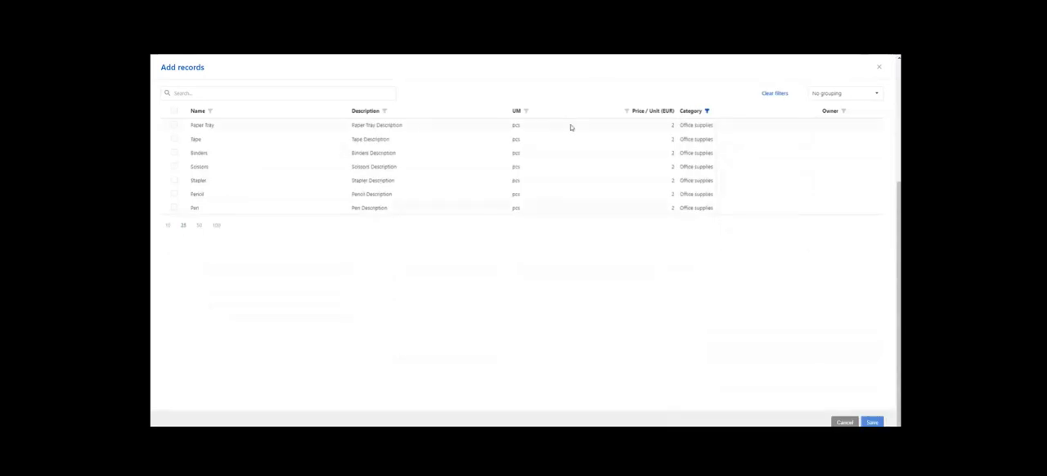
# - Select the Paper Tray, Tape and Binders products and save them as PO items
pyautogui.click(173, 125)
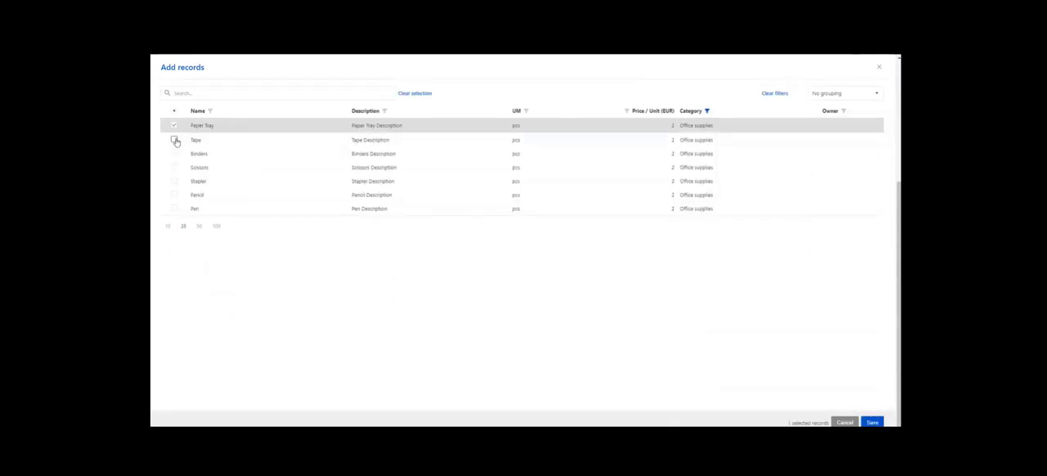
pyautogui.click(173, 140)
pyautogui.click(173, 154)
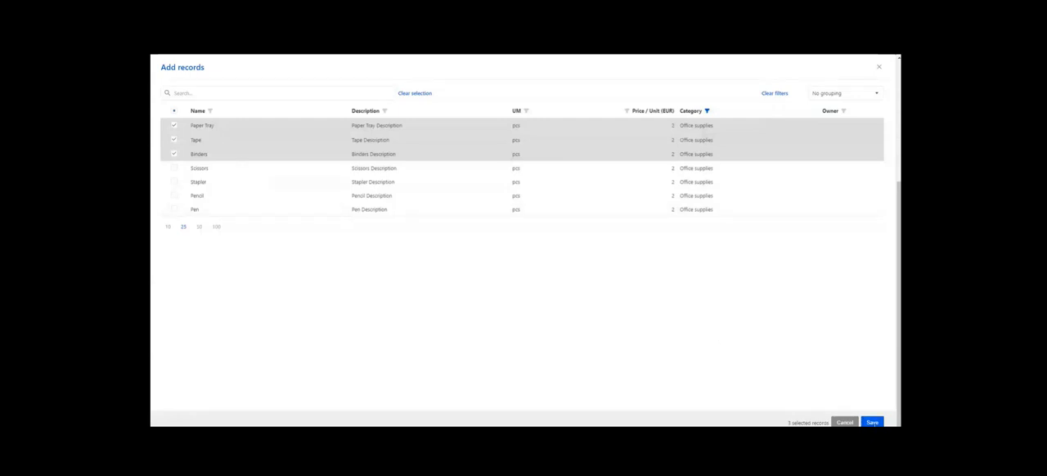
pyautogui.click(872, 422)
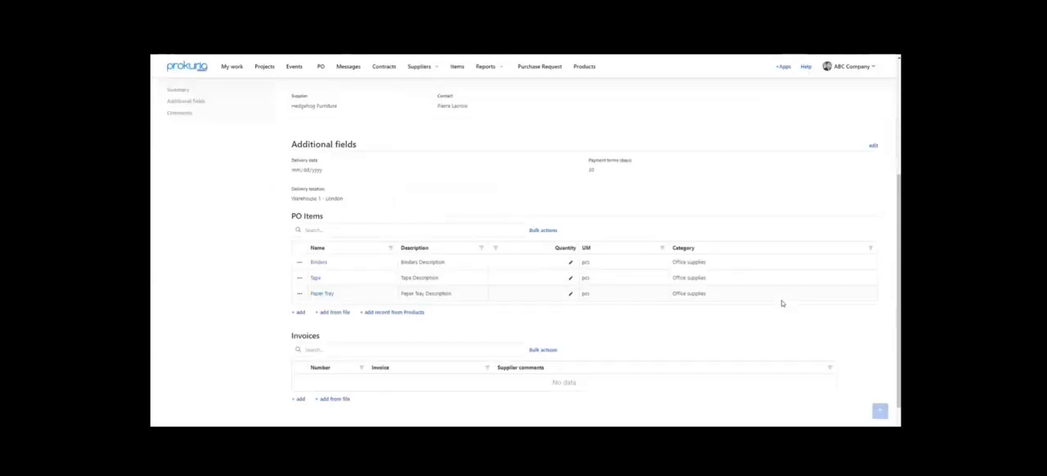
# - Set the quantity of Binders, Tape and Paper Tray to 100 each in the PO Items table
pyautogui.scroll(-1, 638, 298)
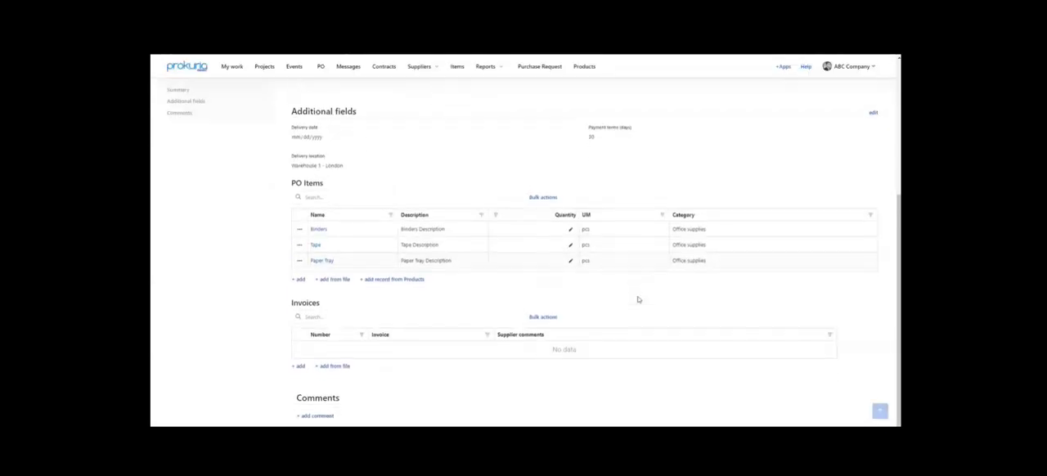
pyautogui.click(551, 230)
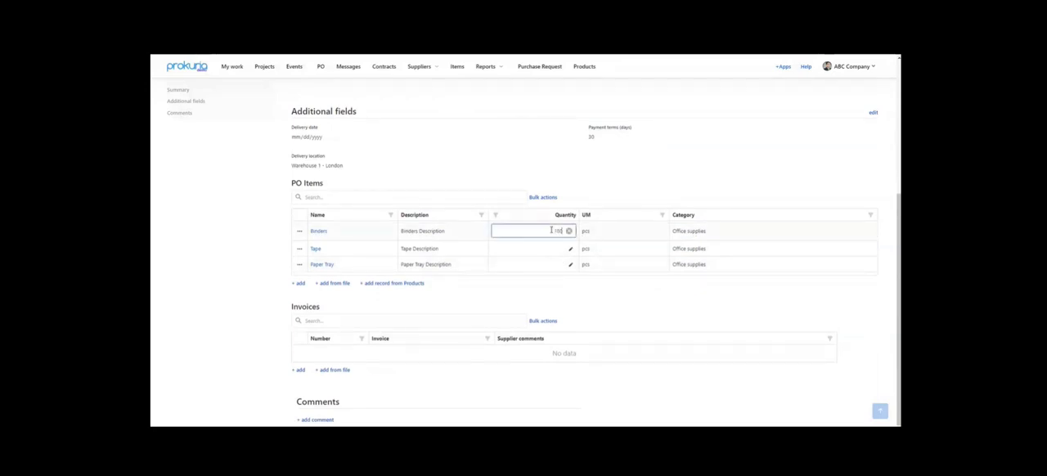
pyautogui.click(543, 245)
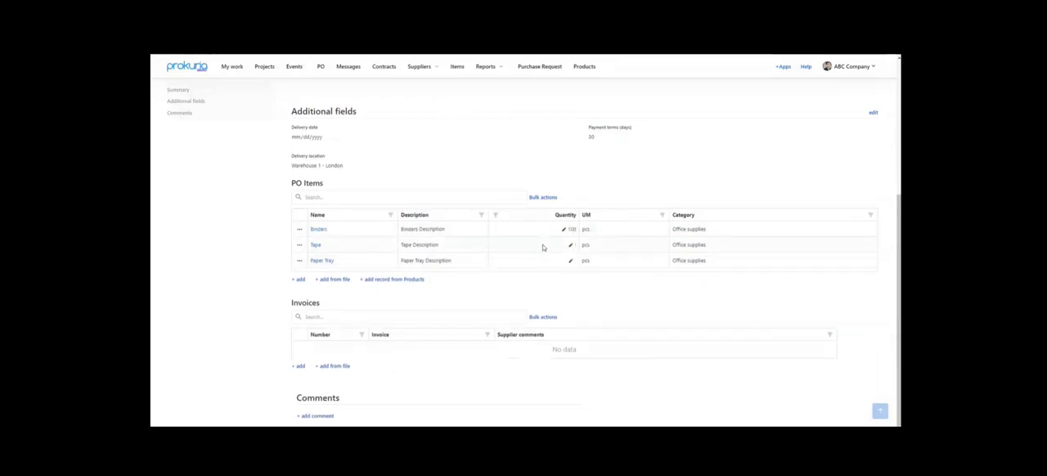
pyautogui.write('100')
pyautogui.click(542, 263)
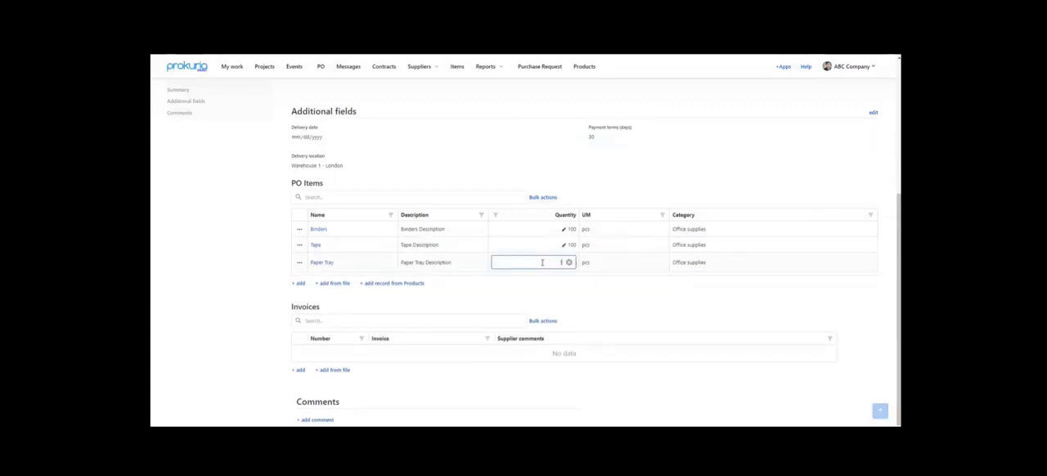
pyautogui.click(521, 296)
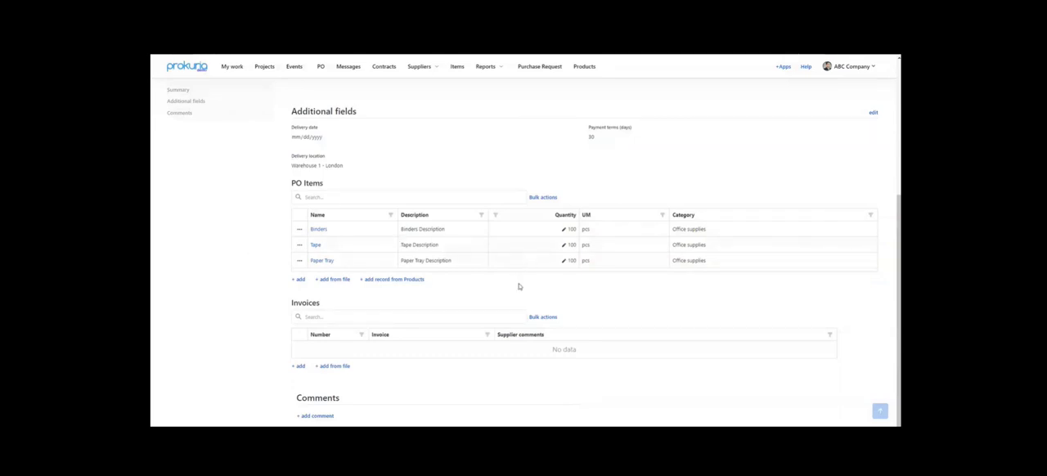
# - Review the completed purchase order and send it to approval
pyautogui.scroll(1, 519, 285)
pyautogui.scroll(2, 518, 285)
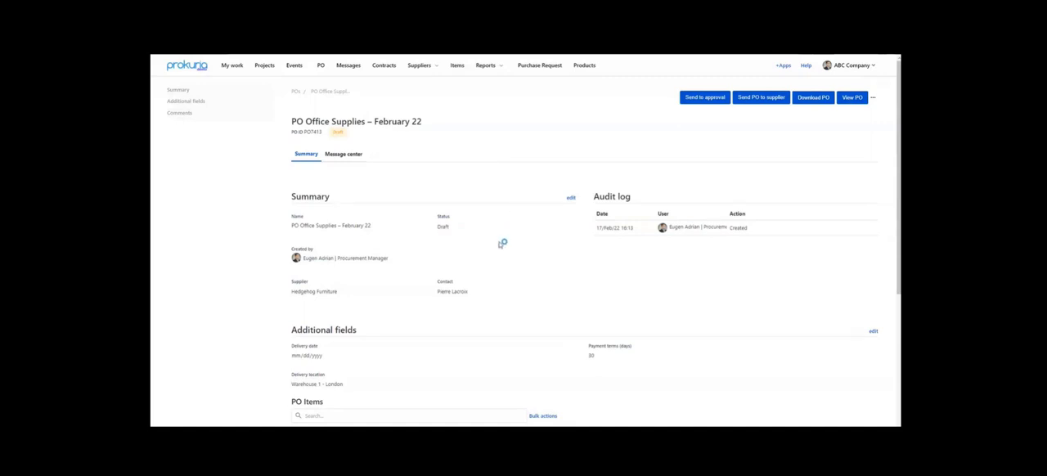
pyautogui.scroll(-2, 501, 246)
pyautogui.scroll(2, 501, 246)
pyautogui.click(702, 99)
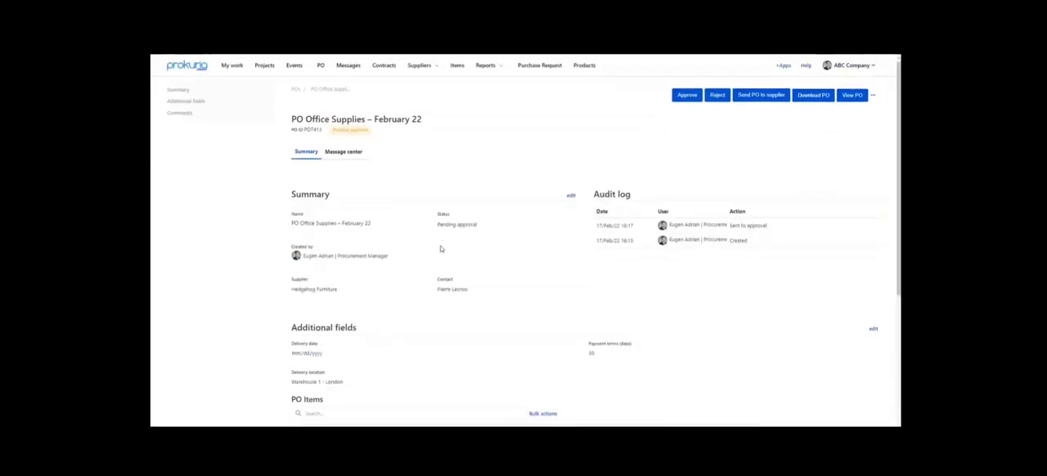
# - Switch to Outlook and follow the link in the Prokuria notification e-mail to access and approve the purchase order
pyautogui.scroll(-1, 456, 213)
pyautogui.scroll(1, 454, 185)
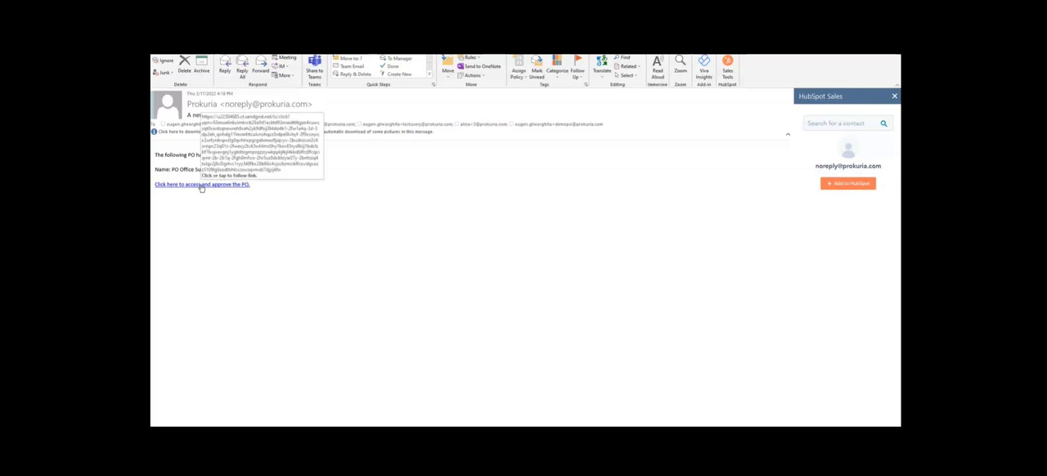
pyautogui.click(201, 186)
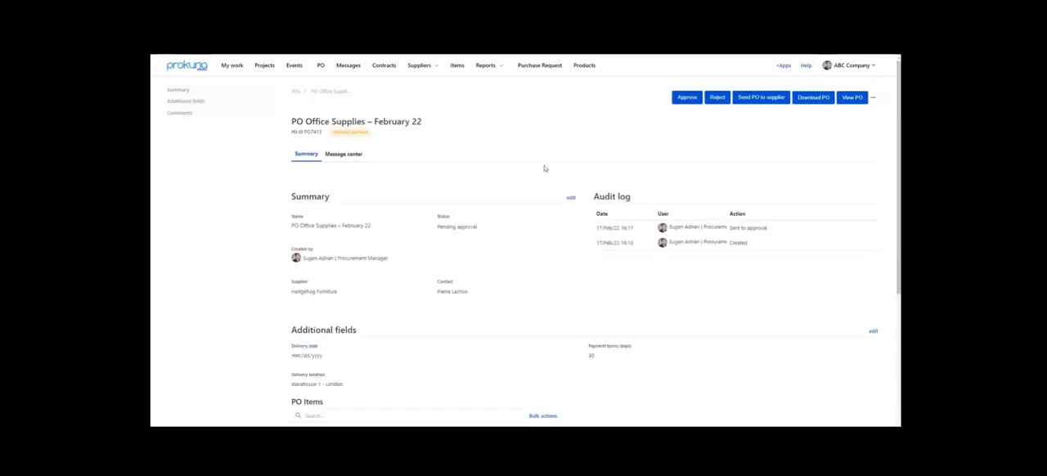
# - Change the quantity of the Binders item to 200 in the PO Items table
pyautogui.scroll(-2, 657, 217)
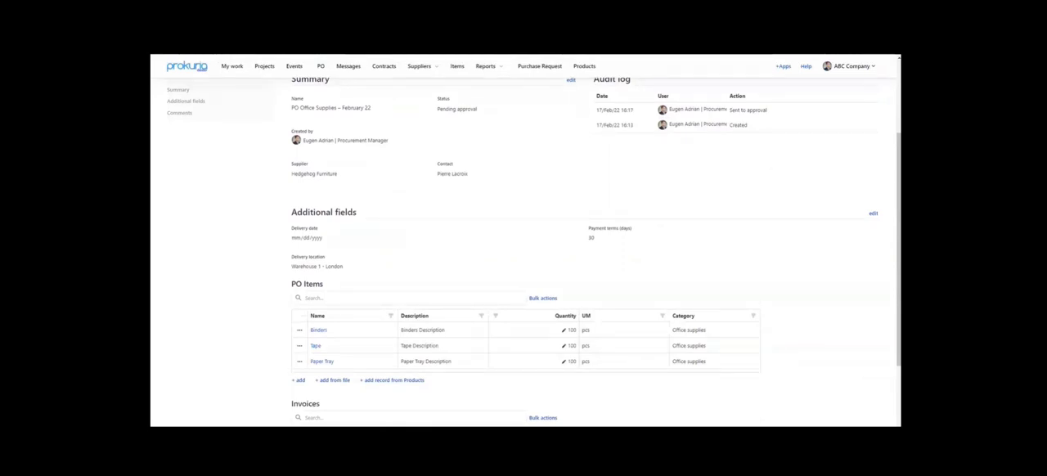
pyautogui.scroll(-1, 419, 295)
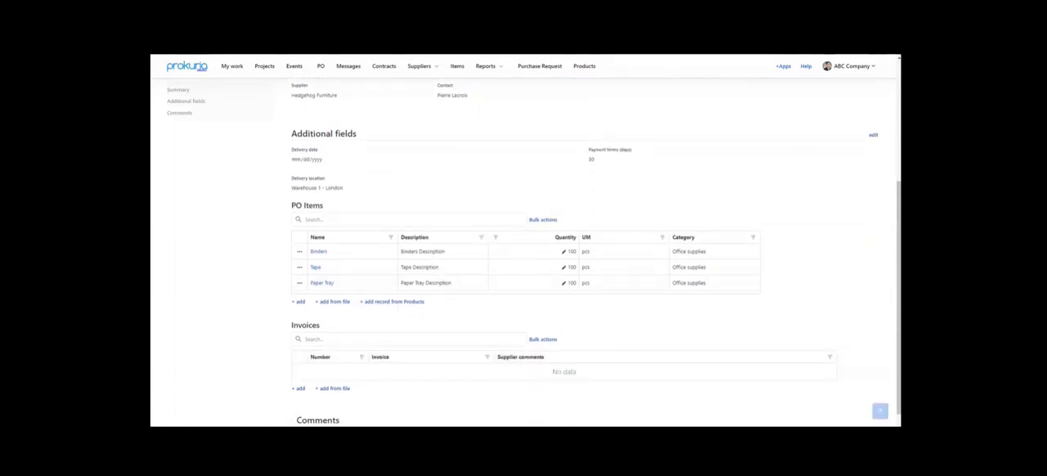
pyautogui.click(558, 253)
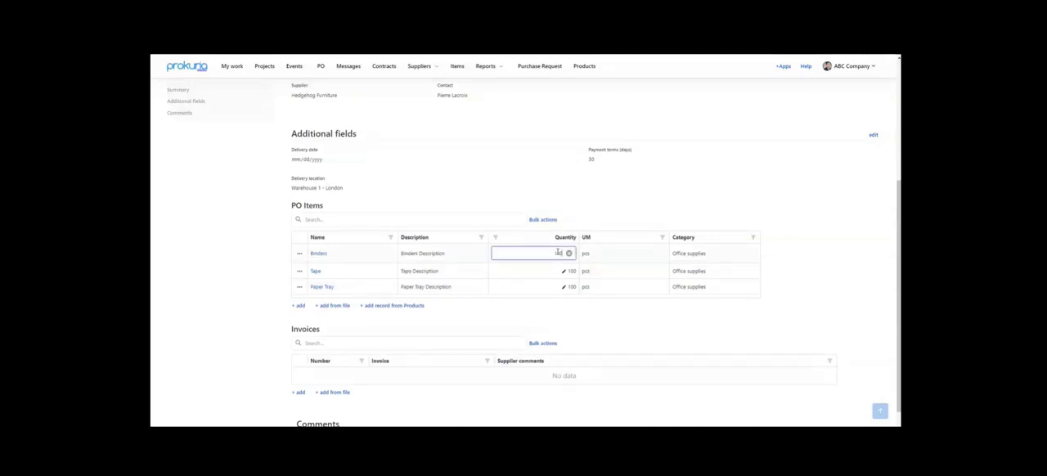
pyautogui.press('BackSpace')
pyautogui.press('BackSpace')
pyautogui.write('200')
pyautogui.click(474, 177)
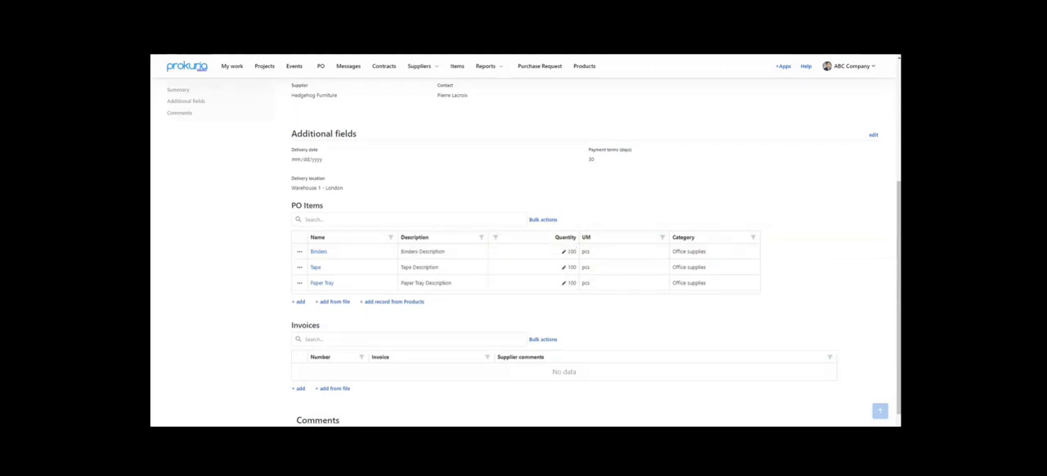
# - Post a comment mentioning the Category Manager: "Modified the quantity on binders, as per Legal and Commercial Department's request to receive more binders. Please confirm the changes."
pyautogui.scroll(-2, 335, 397)
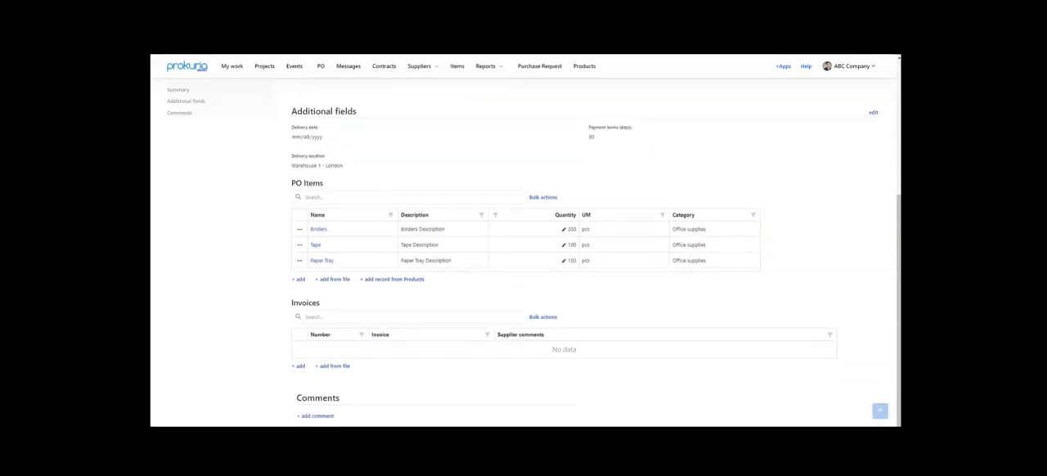
pyautogui.click(307, 415)
pyautogui.click(346, 370)
pyautogui.write('@')
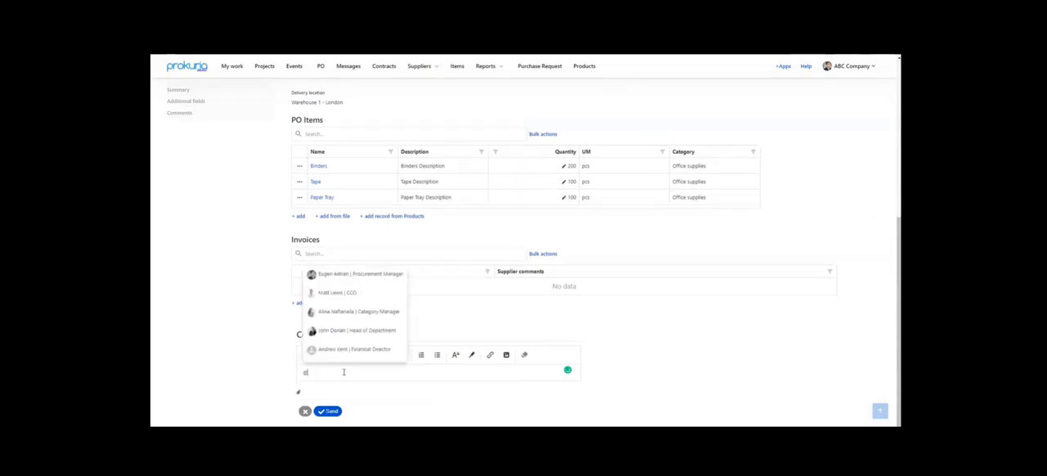
pyautogui.click(339, 314)
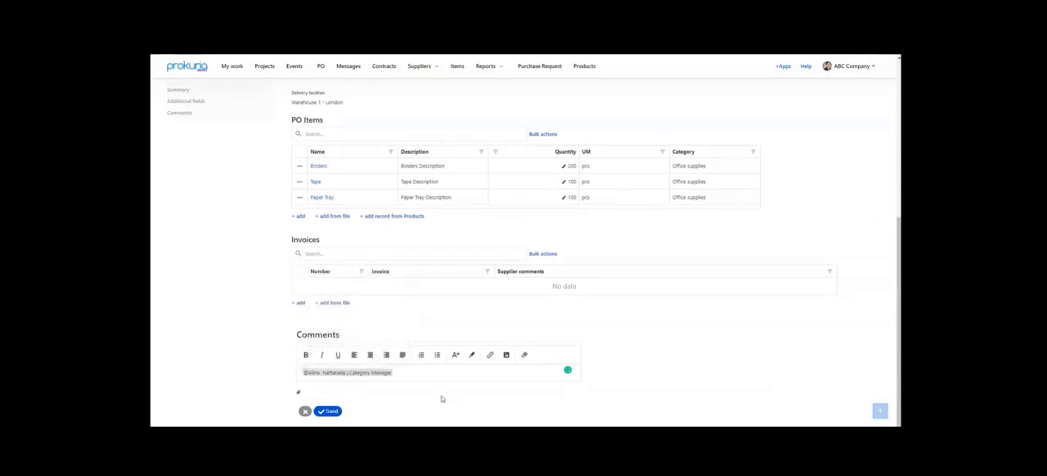
pyautogui.write("Modified the quantity on binders, as per Legal and Commercial Department's request to receive more binders. Please confirm the changes.")
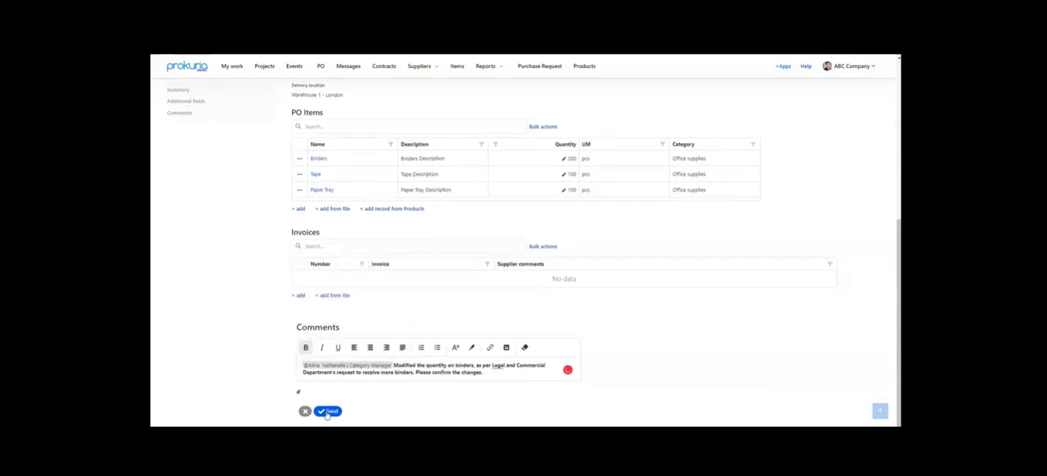
pyautogui.click(327, 413)
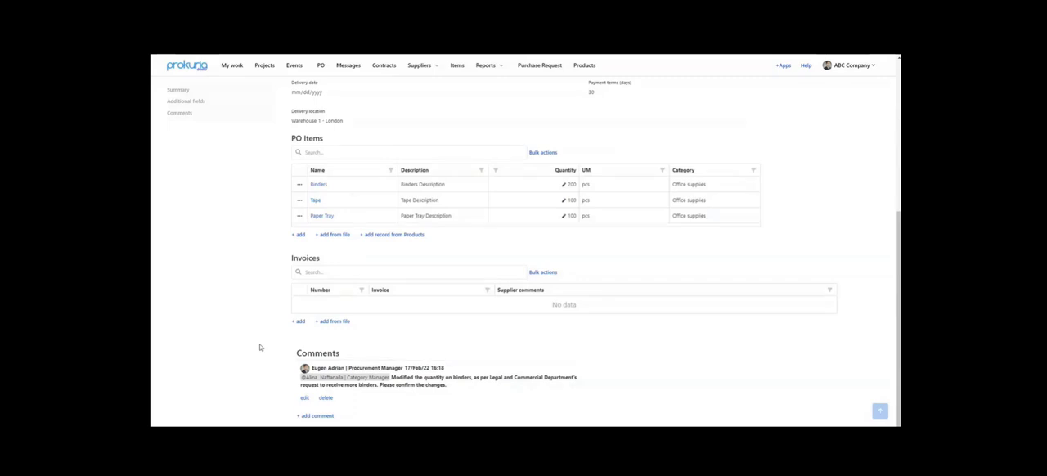
# - Approve the purchase order and check its items and the comments thread
pyautogui.scroll(4, 260, 347)
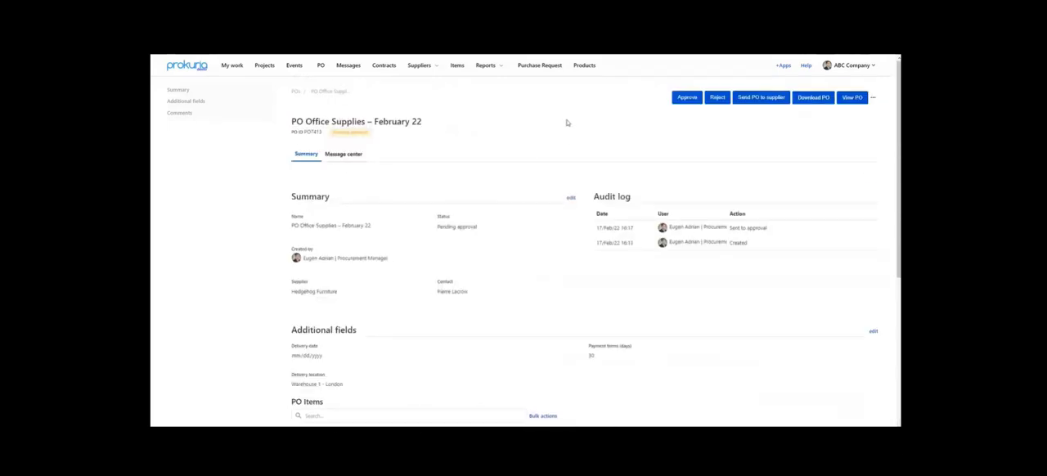
pyautogui.click(687, 98)
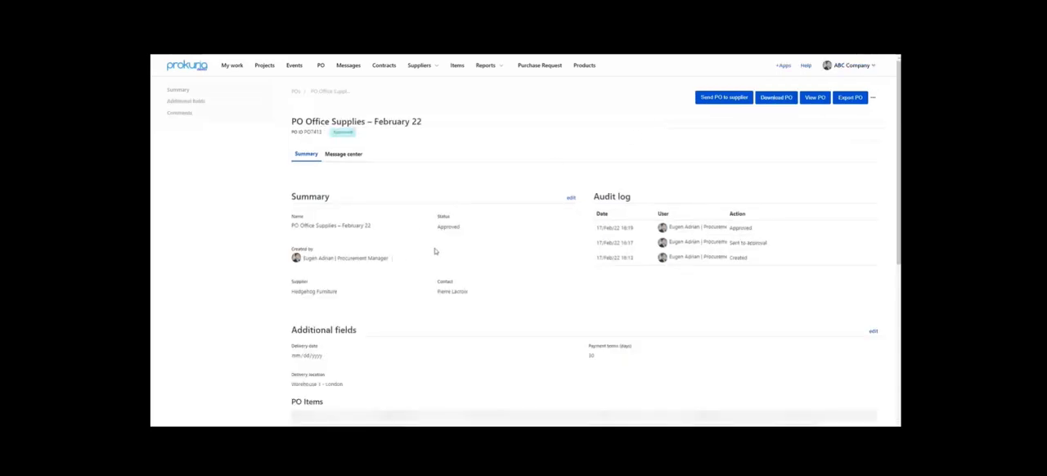
pyautogui.scroll(-5, 452, 239)
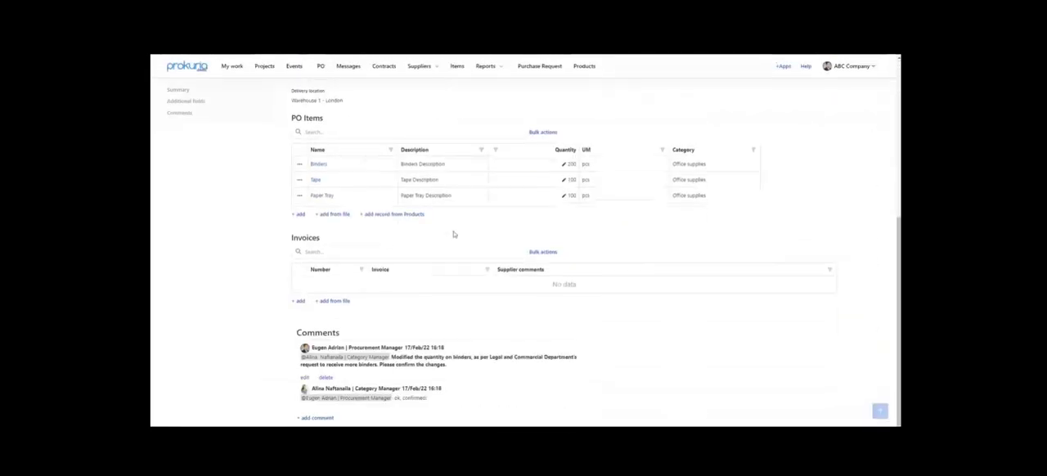
pyautogui.scroll(2, 454, 234)
pyautogui.scroll(-2, 360, 308)
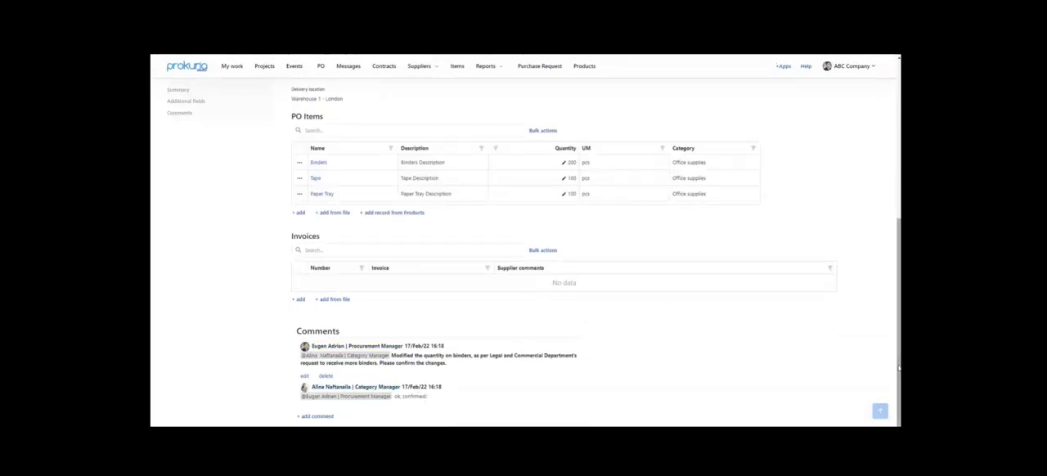
# - Send the approved purchase order to the supplier and look over the page
pyautogui.moveTo(898, 368); pyautogui.dragTo(897, 207)
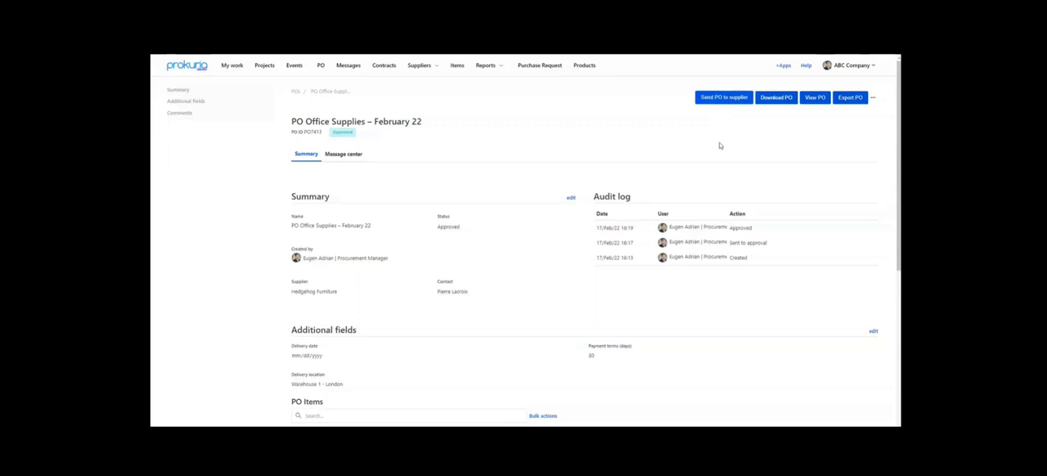
pyautogui.click(722, 98)
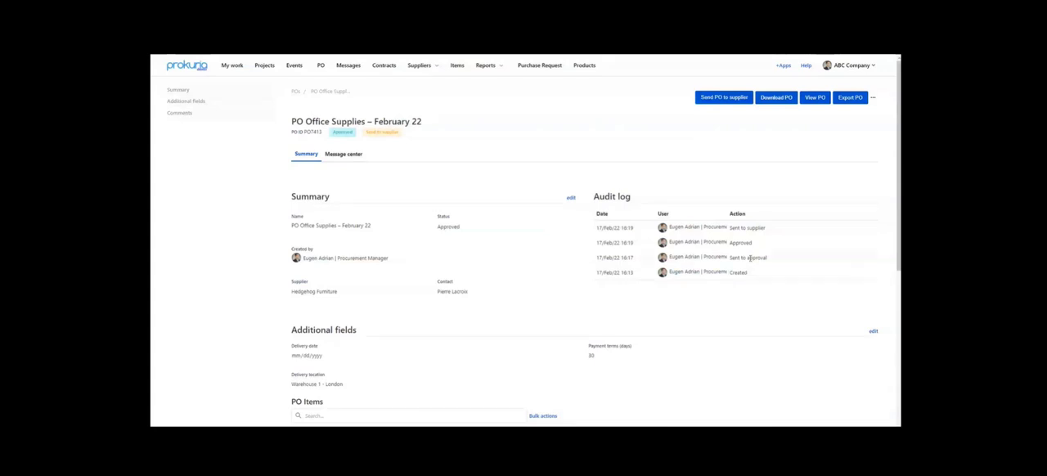
pyautogui.scroll(-1, 752, 260)
pyautogui.scroll(1, 667, 231)
# - Switch to Outlook and open the purchase order as the supplier from the notification e-mail for PO Office Supplies – February 22
pyautogui.hotkey('alt', 'Tab')
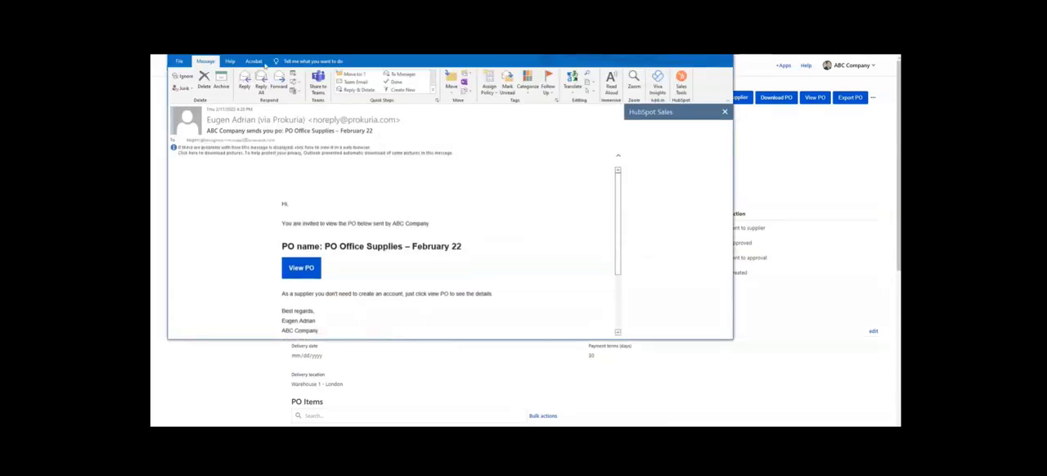
pyautogui.doubleClick(210, 53)
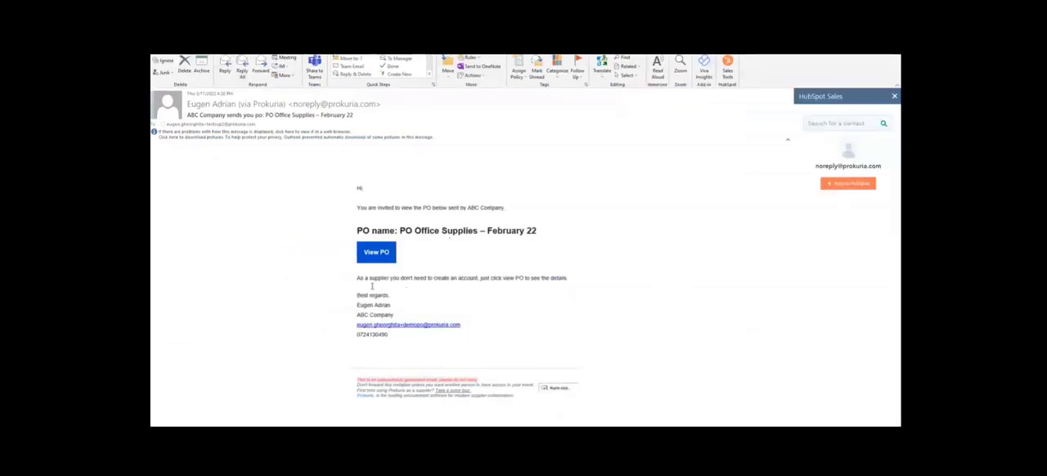
pyautogui.moveTo(358, 278); pyautogui.dragTo(501, 280)
pyautogui.click(494, 287)
pyautogui.click(376, 258)
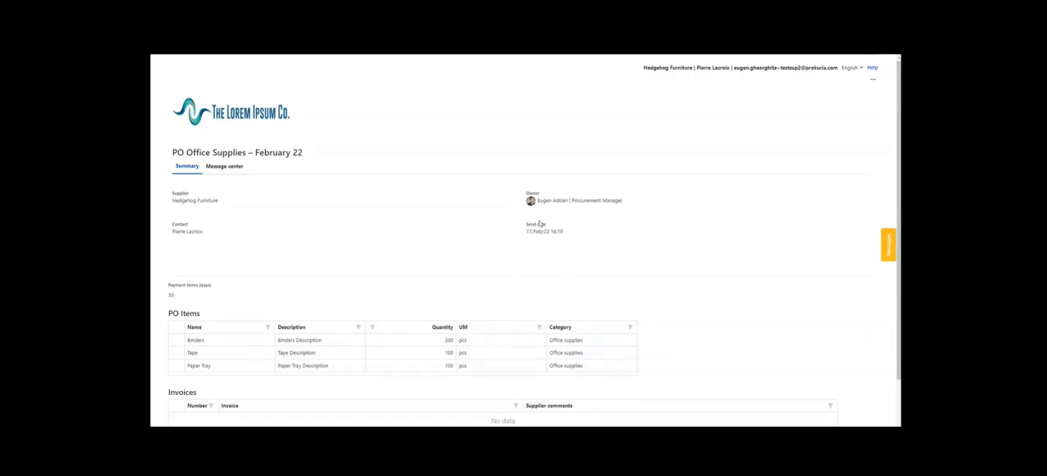
# - Review the supplier's view of the purchase order, including the PO items, the Invoices section and the PDF export option
pyautogui.scroll(-1, 474, 247)
pyautogui.scroll(-1, 458, 245)
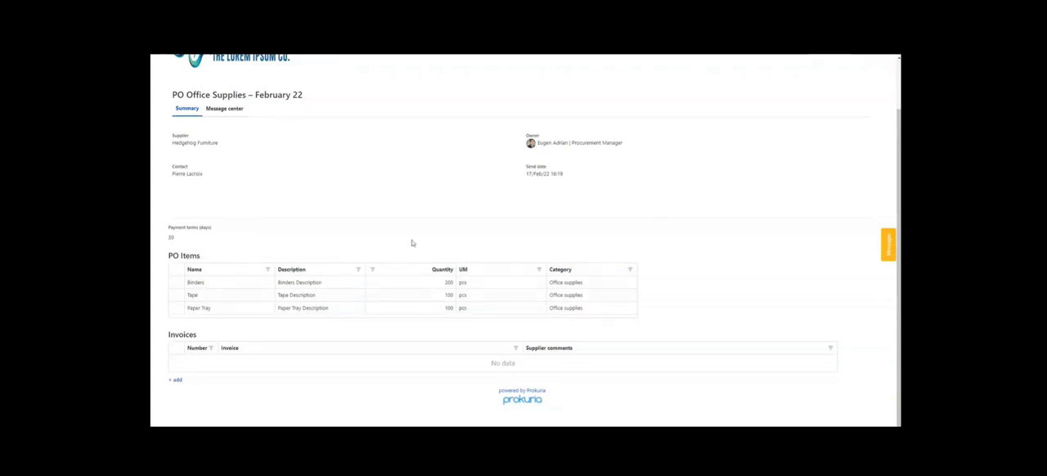
pyautogui.scroll(1, 426, 239)
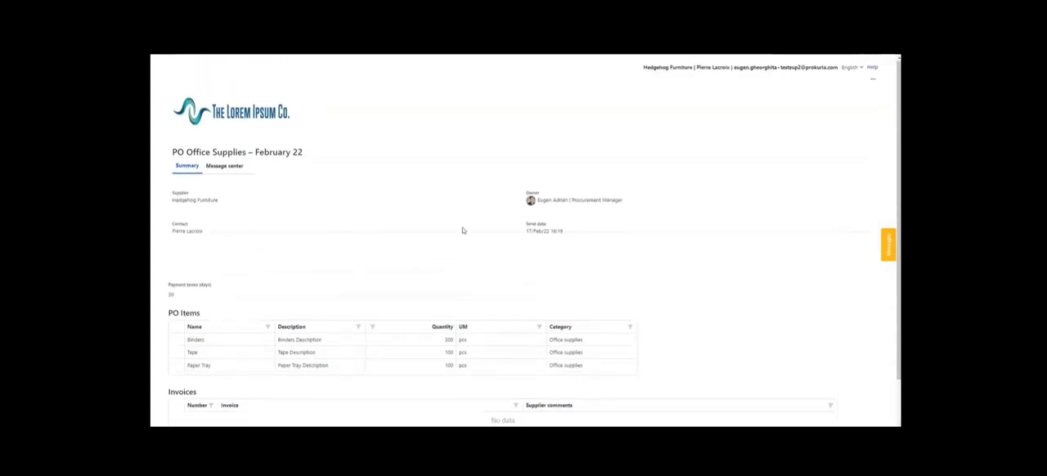
pyautogui.click(873, 80)
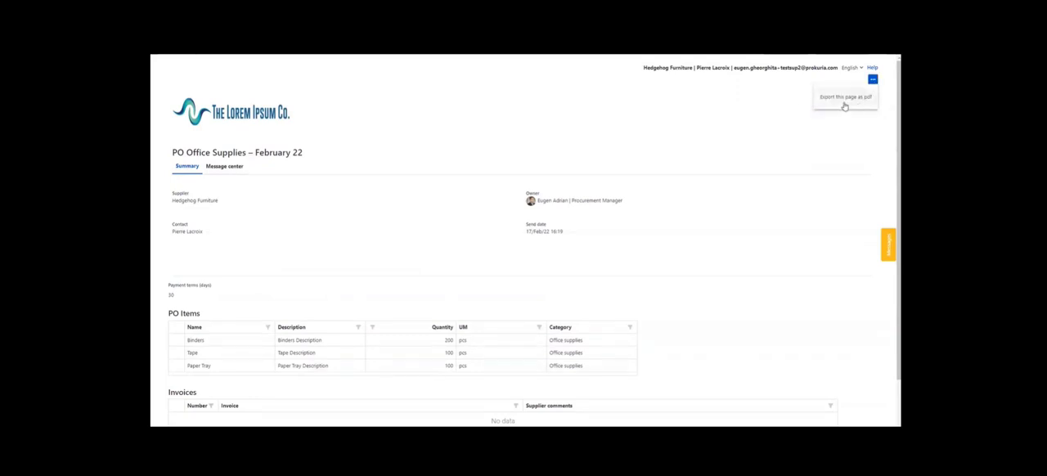
pyautogui.click(803, 79)
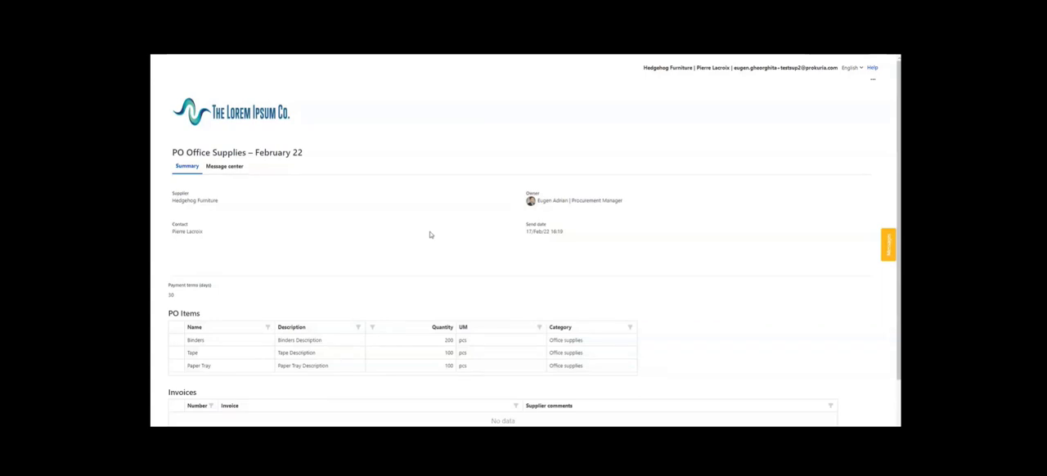
pyautogui.scroll(-2, 429, 234)
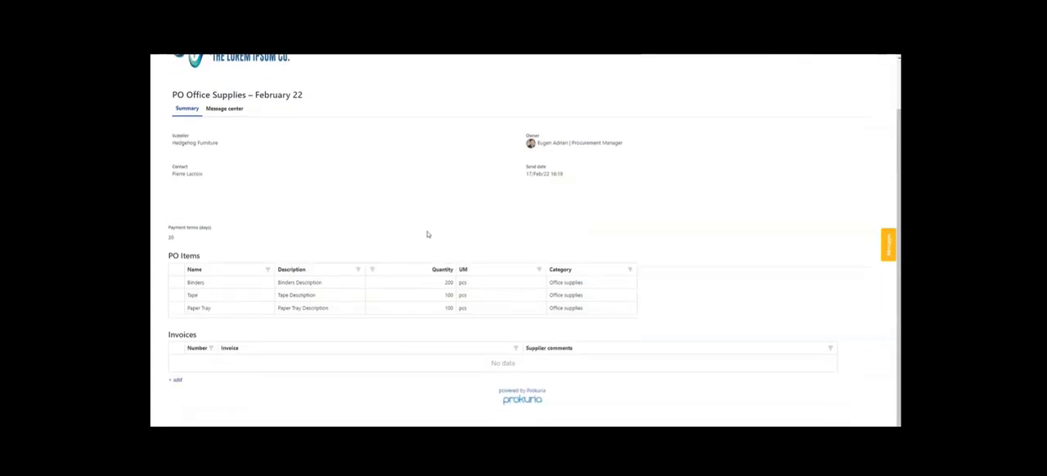
pyautogui.scroll(2, 426, 234)
pyautogui.click(872, 80)
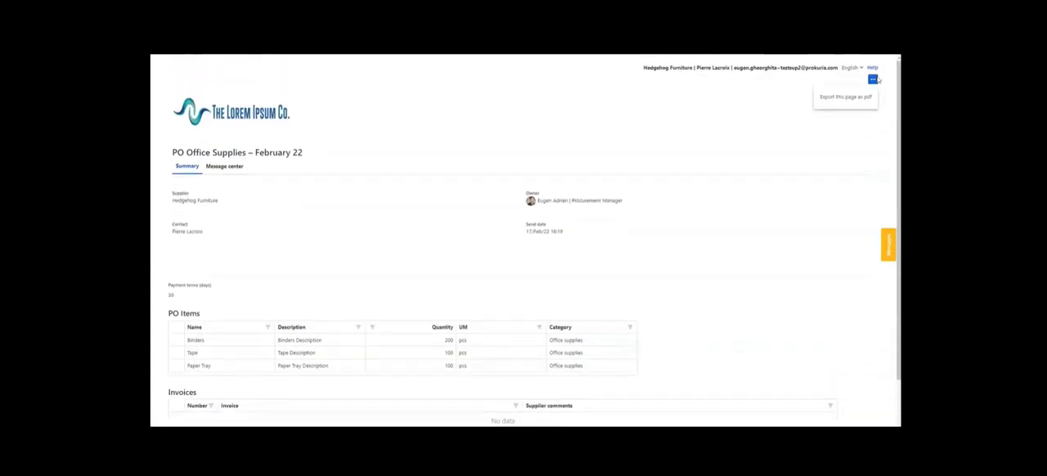
# - Add an invoice record with number 101 to the Invoices table and attach Invoice 101.pdf from the Desktop
pyautogui.scroll(-2, 430, 154)
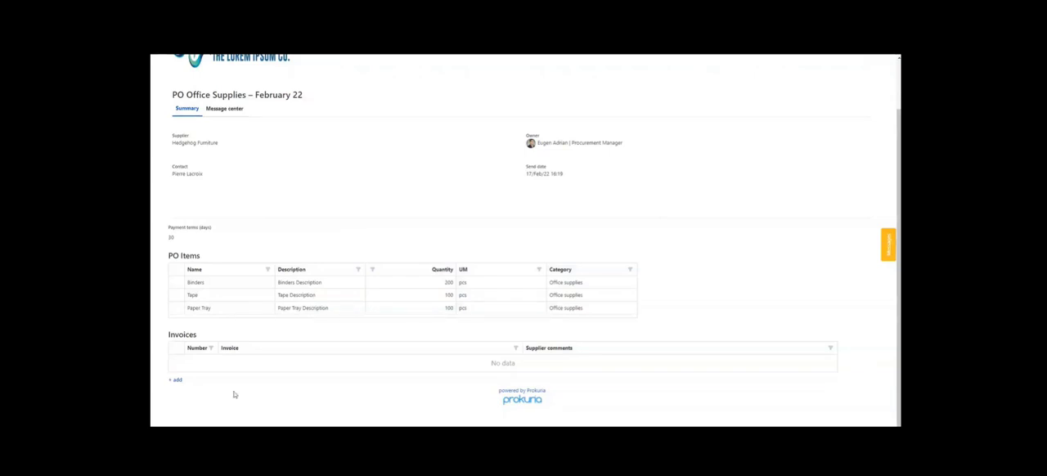
pyautogui.click(177, 381)
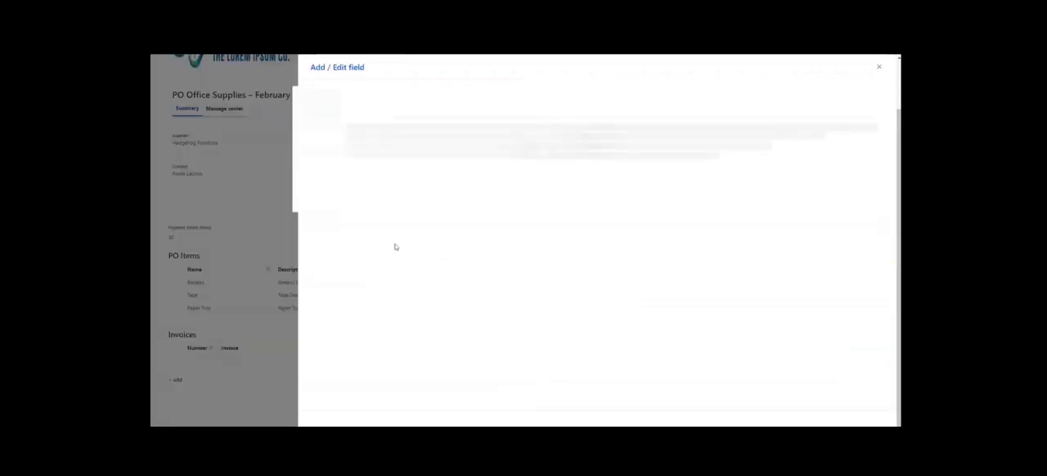
pyautogui.click(377, 136)
pyautogui.write('104')
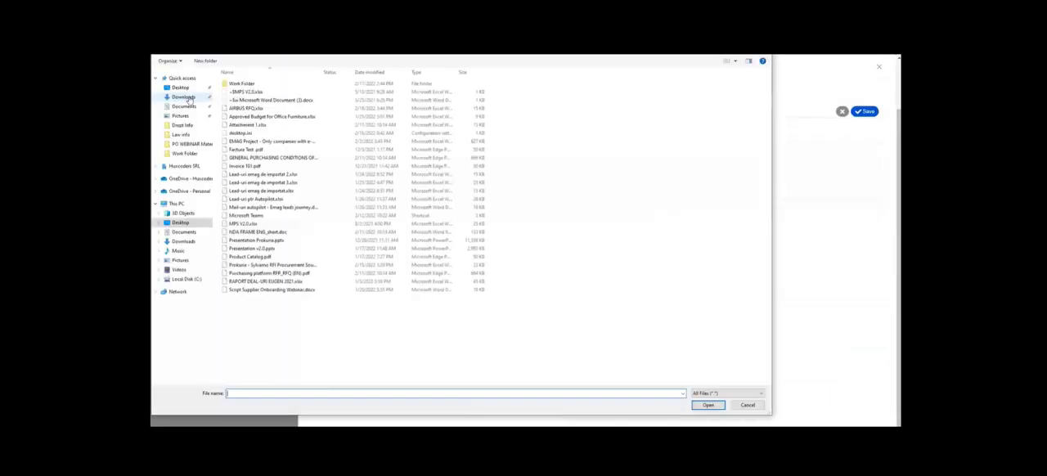
pyautogui.click(184, 89)
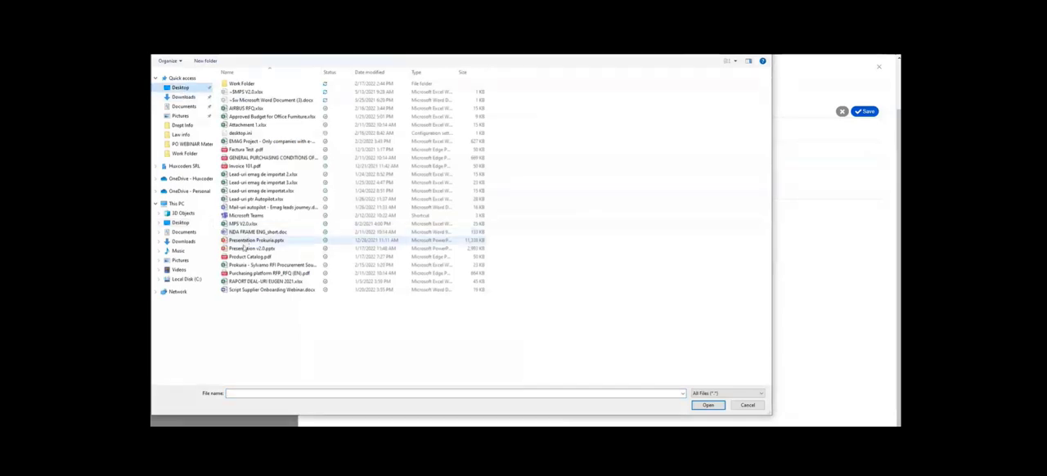
pyautogui.click(242, 166)
pyautogui.doubleClick(243, 166)
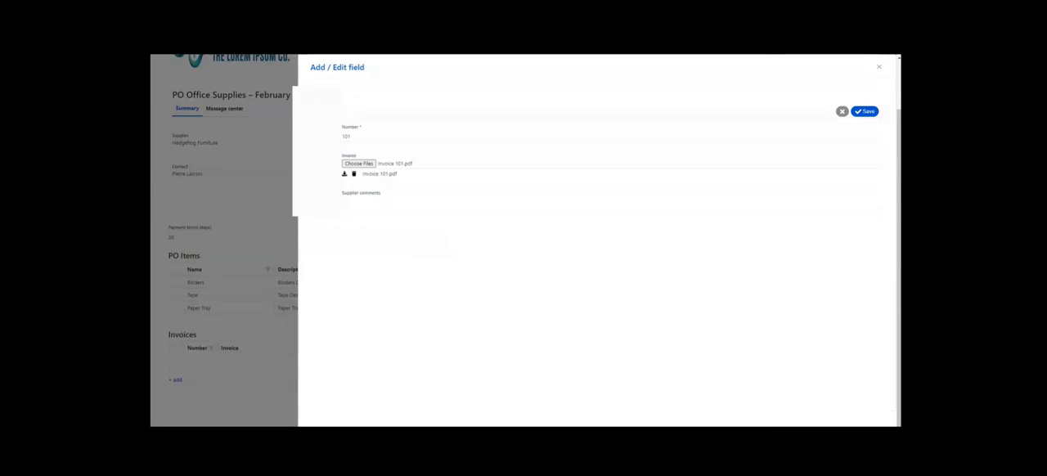
# - Enter the supplier comment "15% Advance payment required by 15.03.2022", save the invoice record and close it
pyautogui.click(377, 200)
pyautogui.write('15% Advance payment required by 15.03.2022')
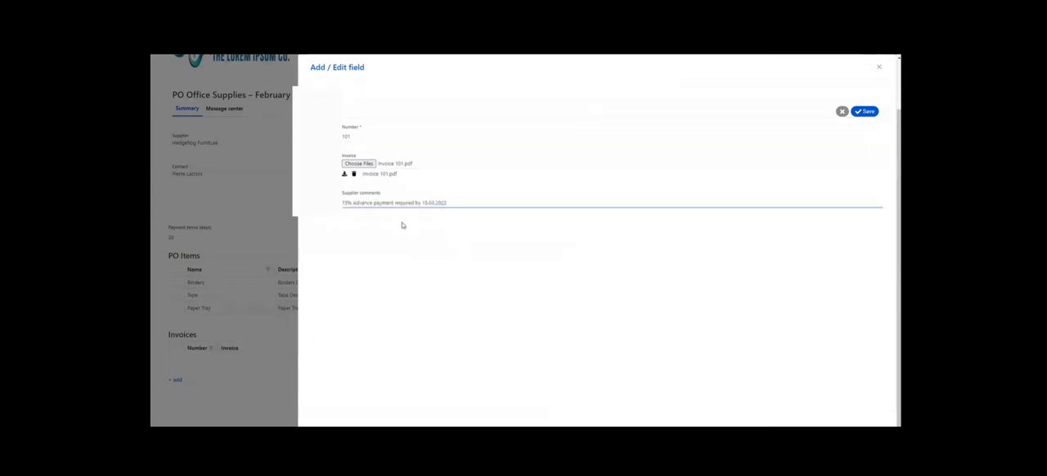
pyautogui.click(867, 111)
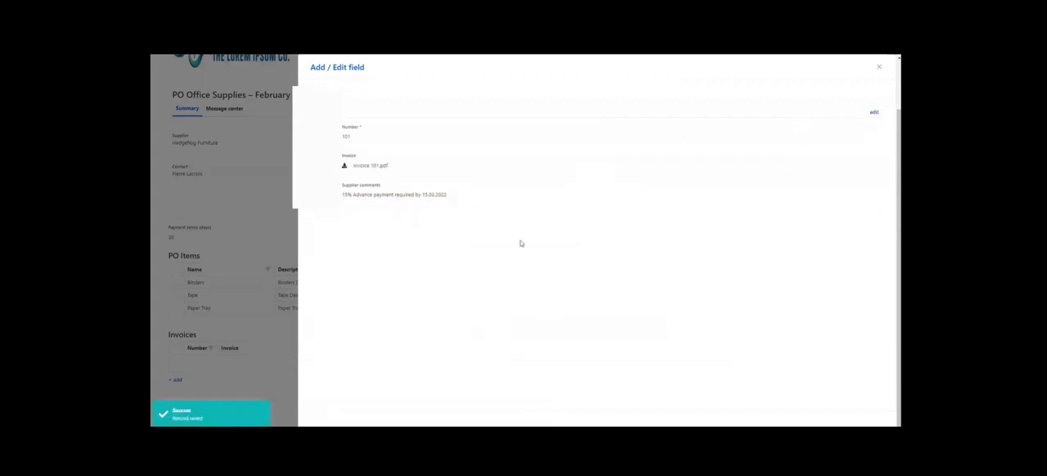
pyautogui.click(878, 69)
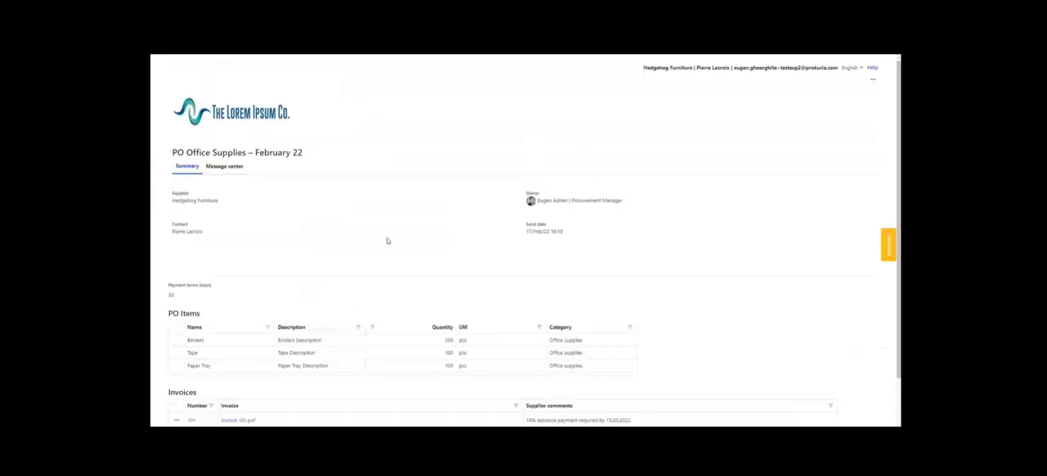
# - Return to the buyer's page of the purchase order and review its details
pyautogui.scroll(-2, 379, 318)
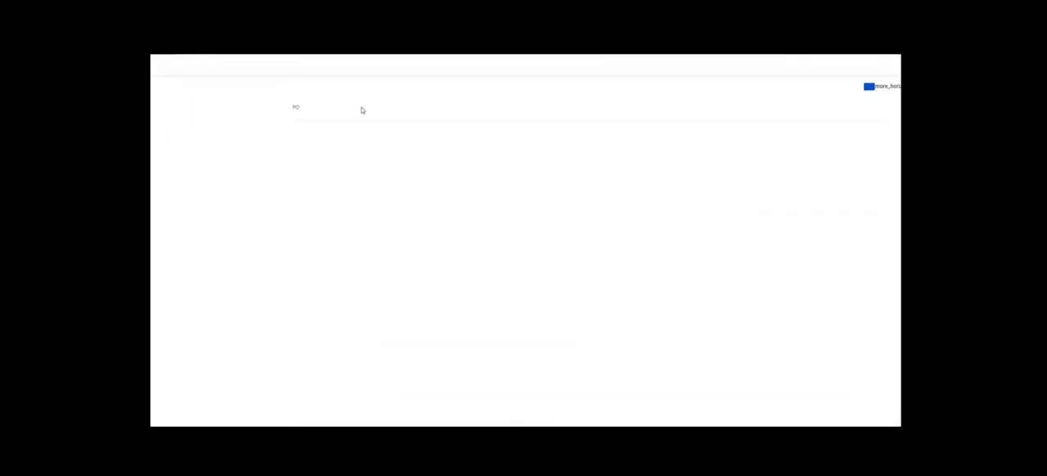
pyautogui.scroll(-1, 448, 269)
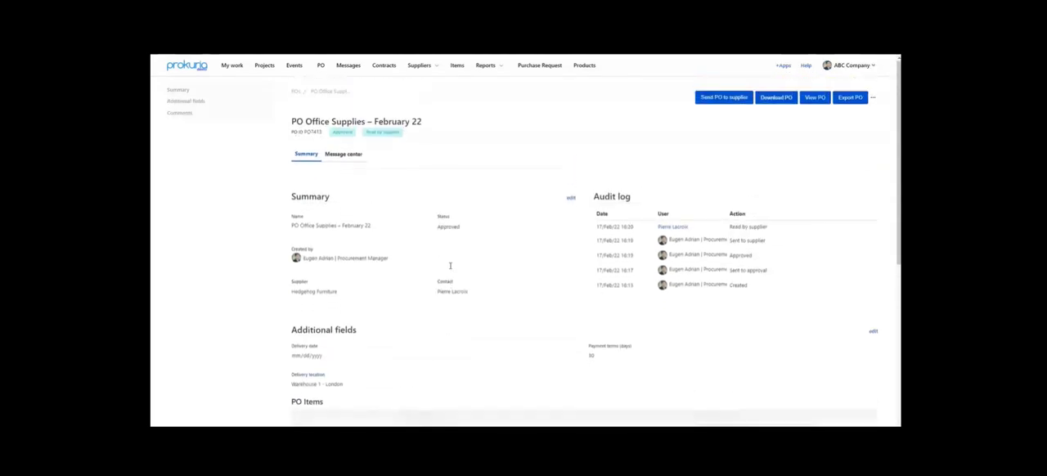
pyautogui.scroll(-4, 464, 324)
pyautogui.scroll(-3, 464, 324)
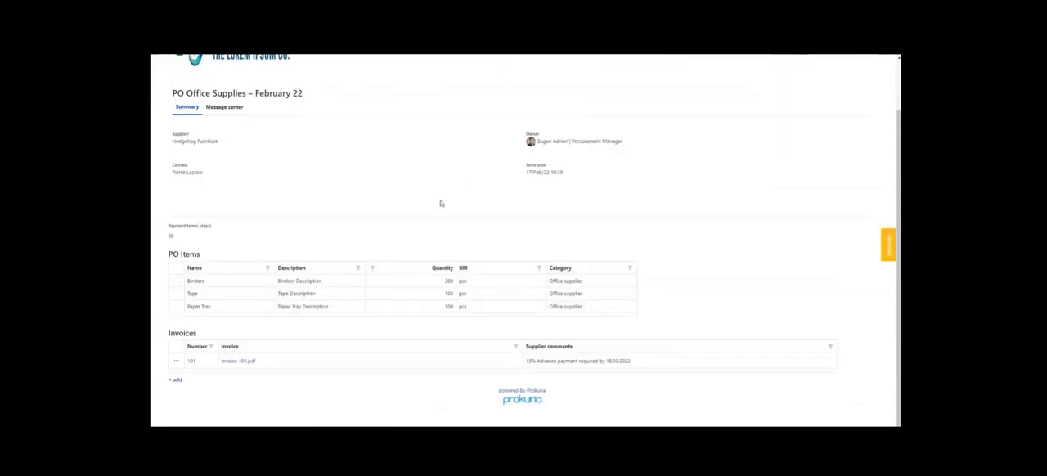
# - Create a message in the supplier-side message center of the purchase order with the subject "Cannot deliver entire quantity"
pyautogui.scroll(2, 441, 199)
pyautogui.scroll(-2, 466, 131)
pyautogui.scroll(2, 374, 140)
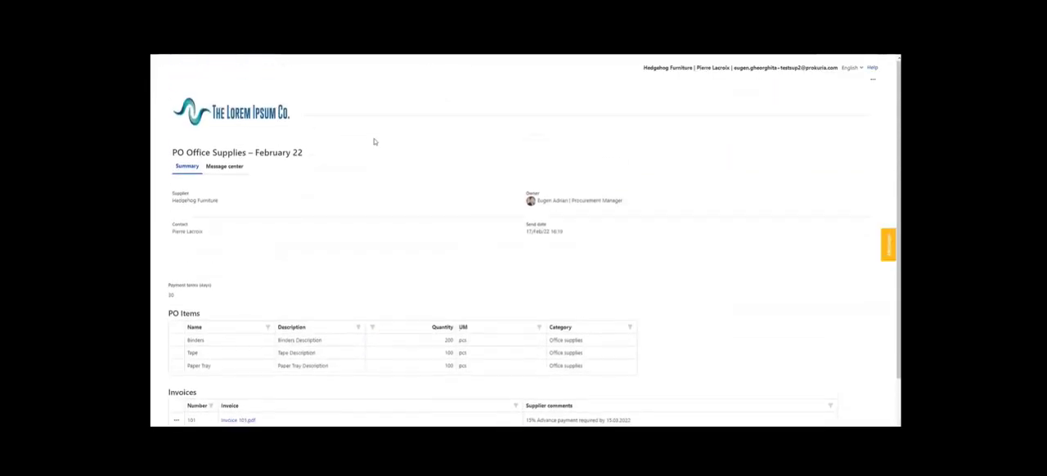
pyautogui.scroll(-1, 372, 139)
pyautogui.scroll(-3, 287, 194)
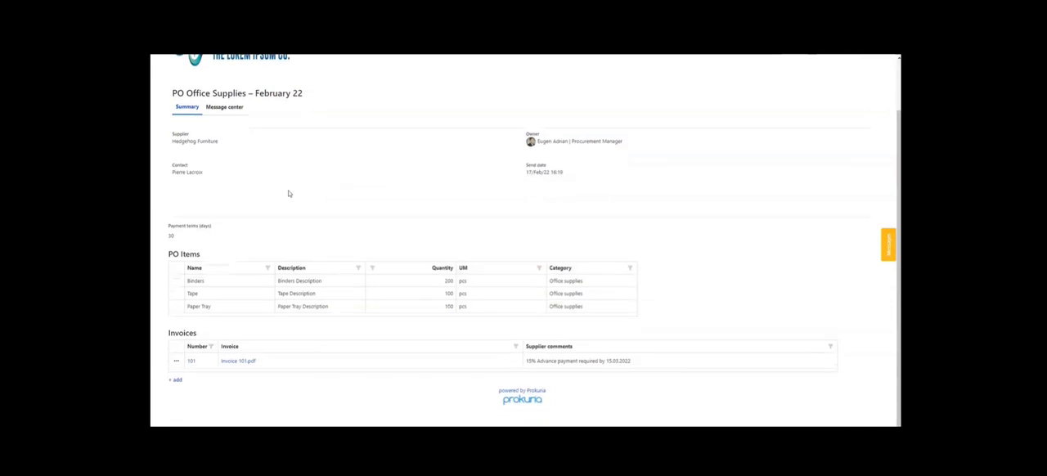
pyautogui.scroll(4, 285, 191)
pyautogui.click(225, 167)
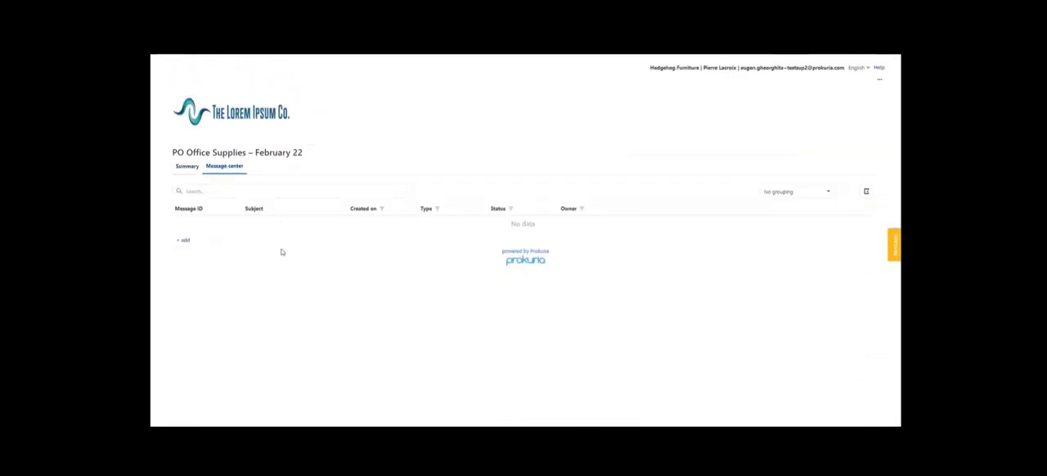
pyautogui.click(183, 240)
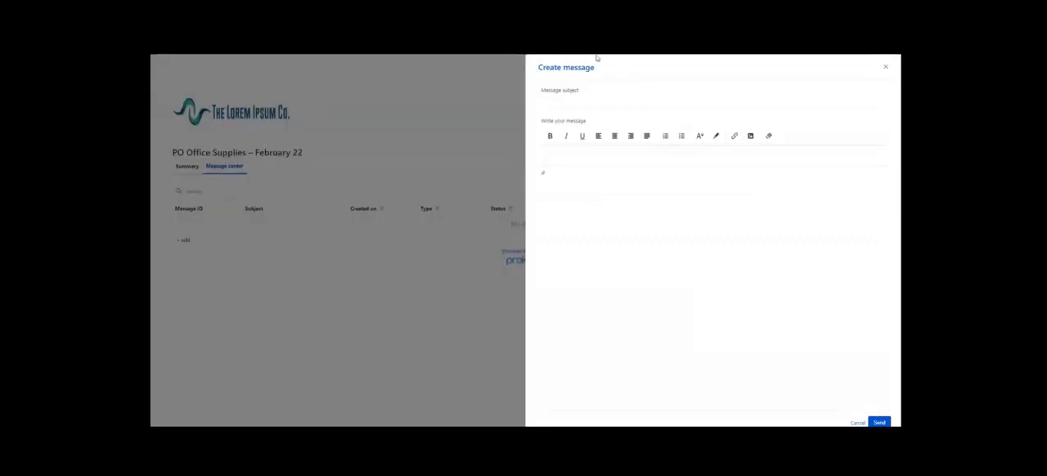
pyautogui.click(580, 103)
pyautogui.write('Cannot deliver entire quantity')
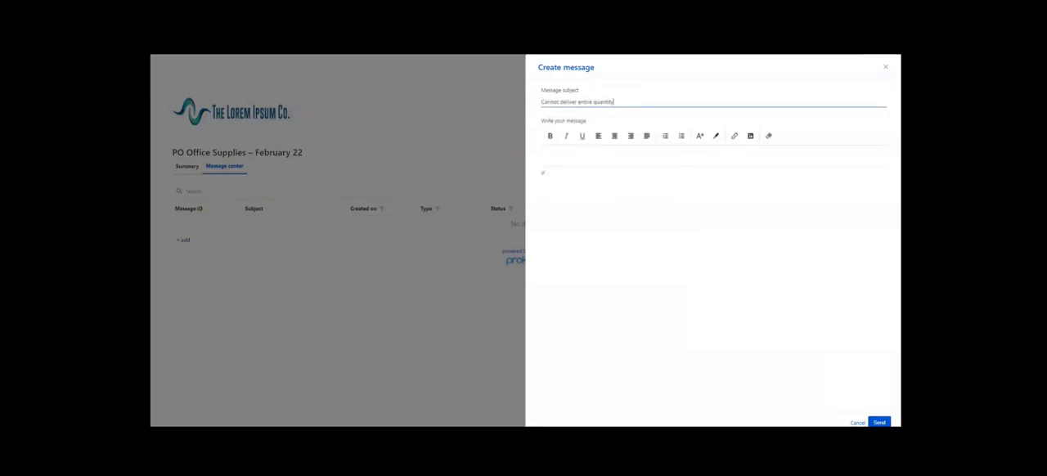
# - Enter the message body "I DON'T HAVE THE ENTIRE QUANTITY - WILL DELIVER 100 BINDERS AT A LATER DATE, ON 10.03.2022.PLEASE CONFIRM." and send it
pyautogui.press('Tab')
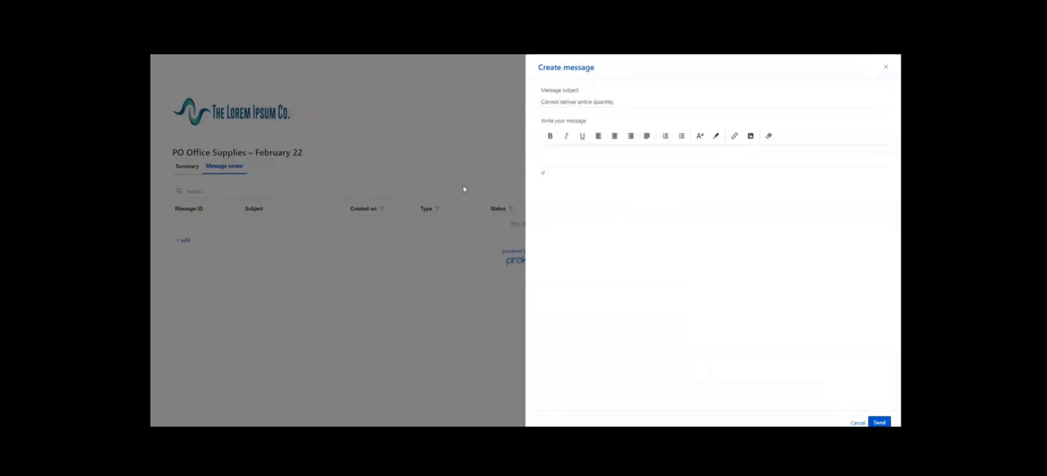
pyautogui.write('.03.2022.PLEASE CONFIRM.')
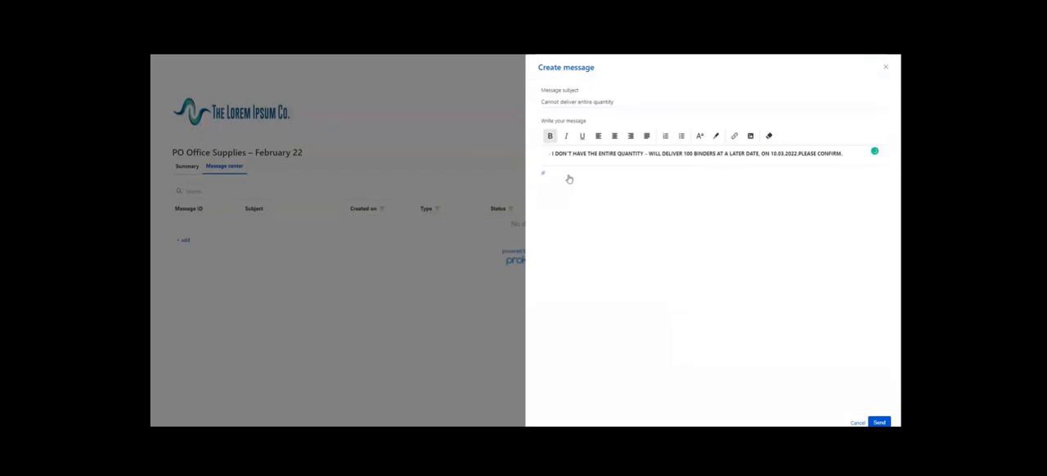
pyautogui.press('Home')
pyautogui.press('BackSpace')
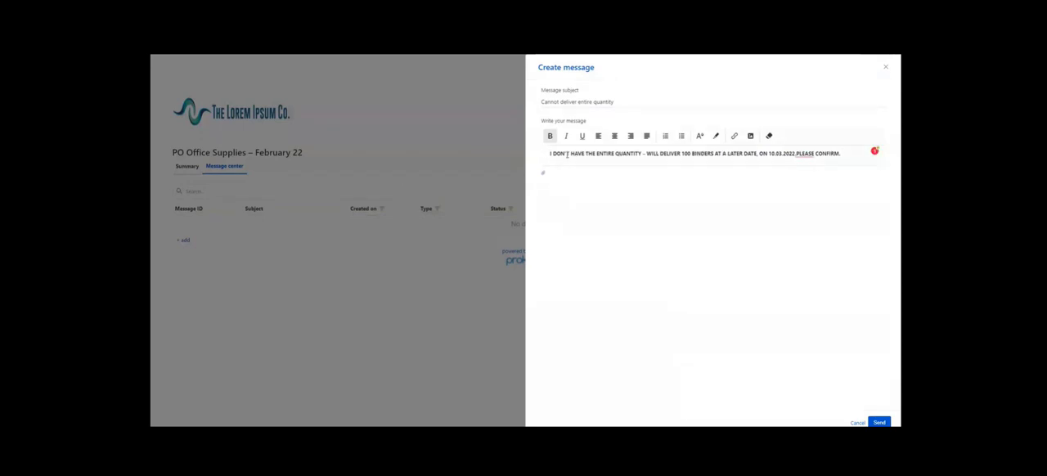
pyautogui.click(879, 423)
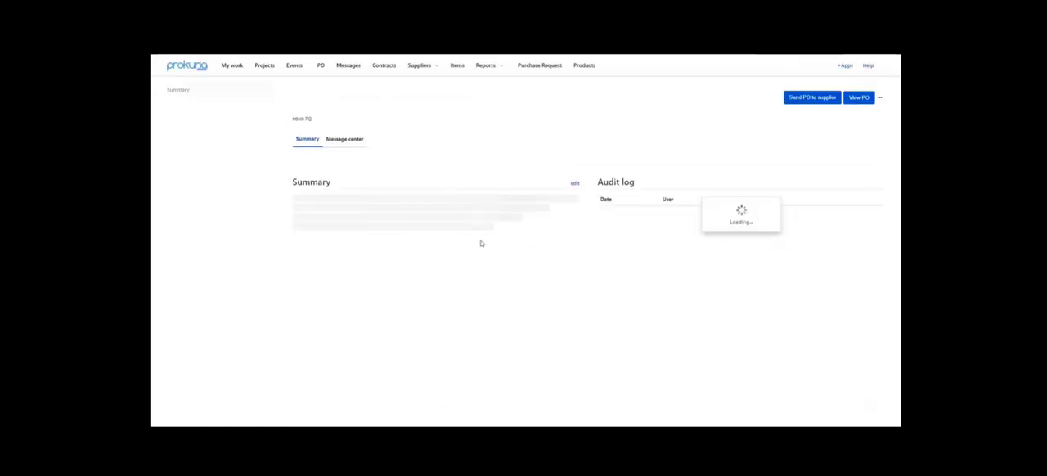
# - Open the supplier's message "Cannot deliver entire quantity" from the message center of the buyer's purchase order
pyautogui.click(343, 155)
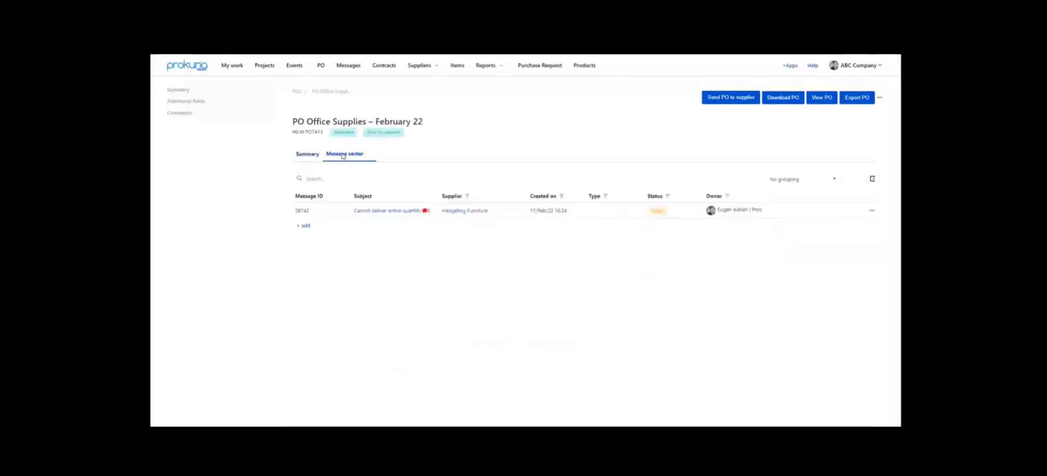
pyautogui.click(390, 211)
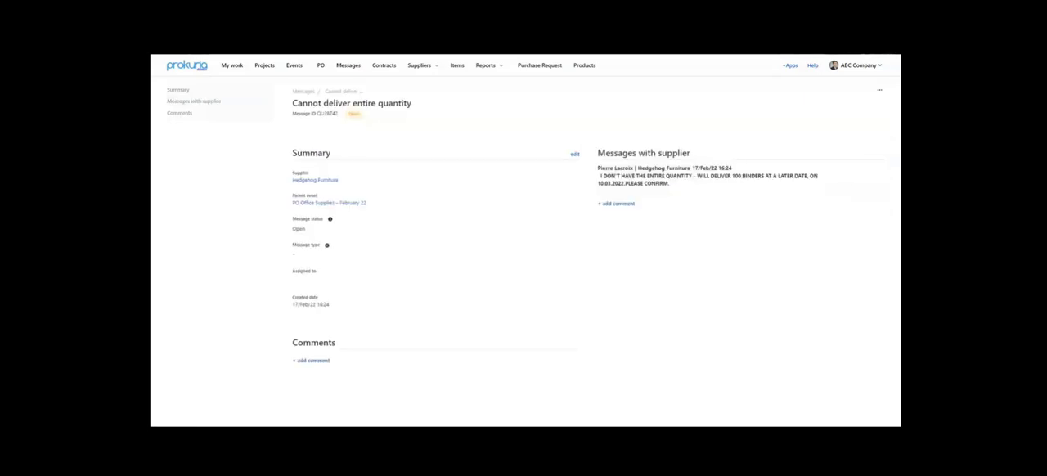
# - Bring up the list of colleagues to mention in an internal comment on the message and discard the draft
pyautogui.click(312, 360)
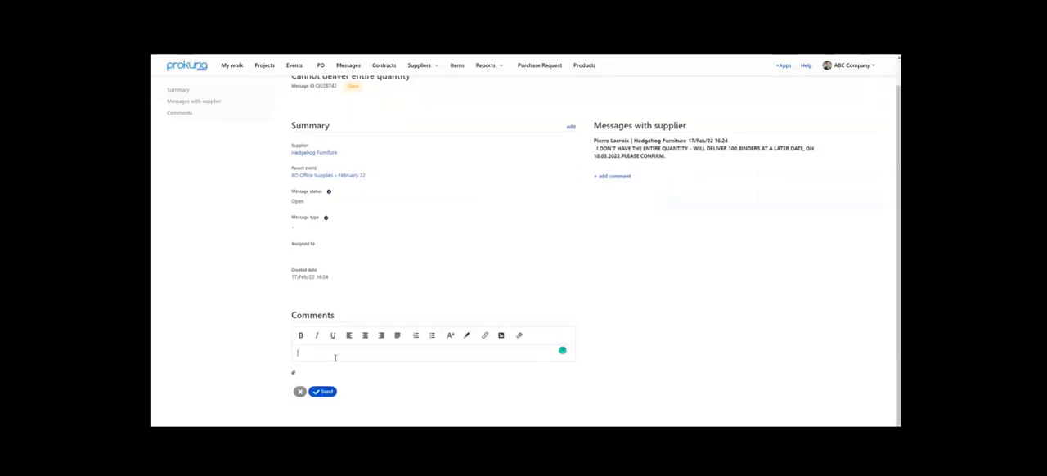
pyautogui.write('@')
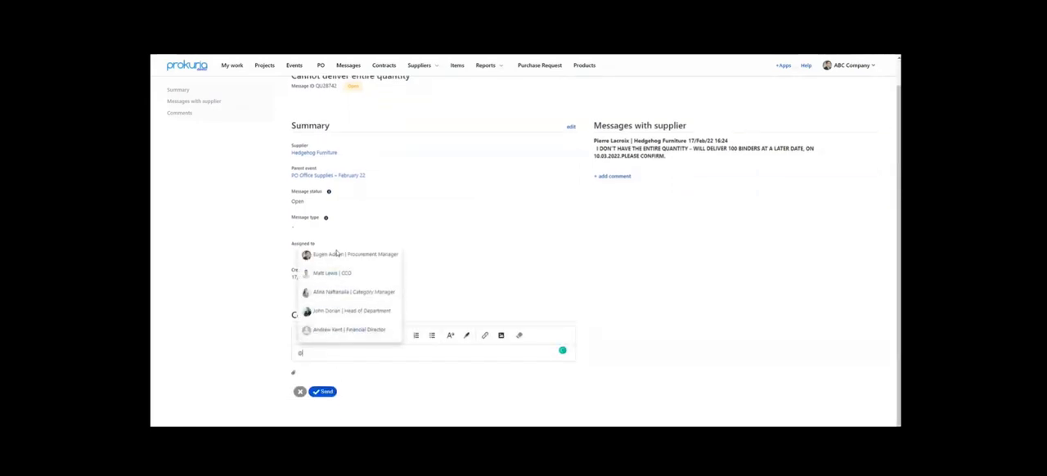
pyautogui.click(526, 266)
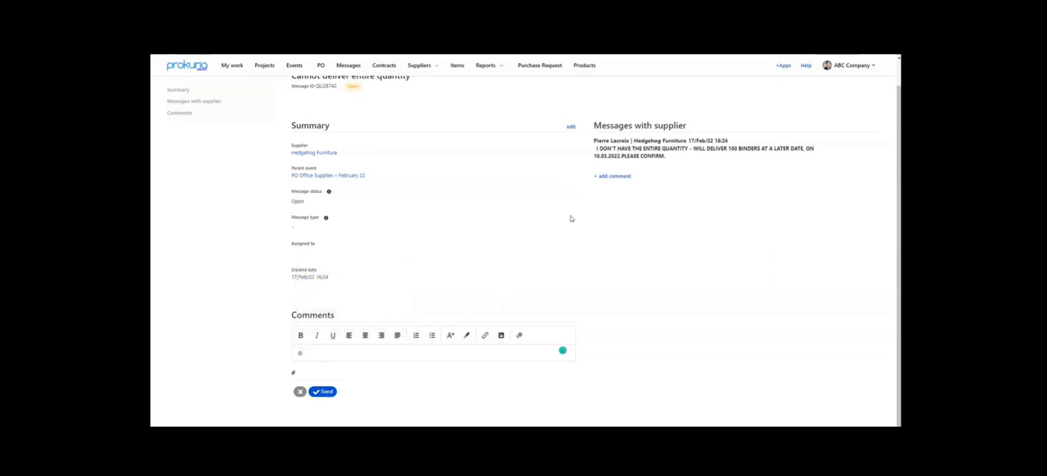
pyautogui.click(300, 392)
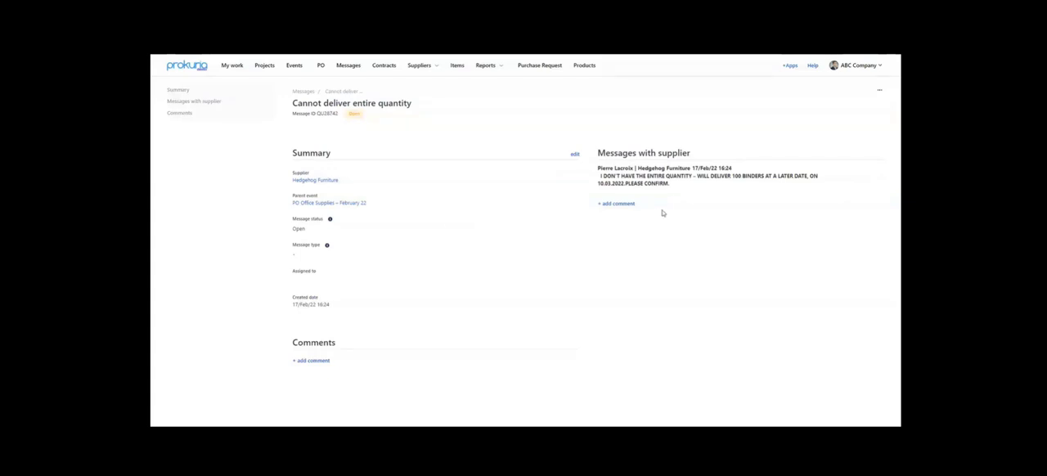
pyautogui.moveTo(672, 185); pyautogui.dragTo(647, 174)
pyautogui.click(647, 174)
pyautogui.moveTo(618, 176); pyautogui.dragTo(677, 185)
pyautogui.click(675, 179)
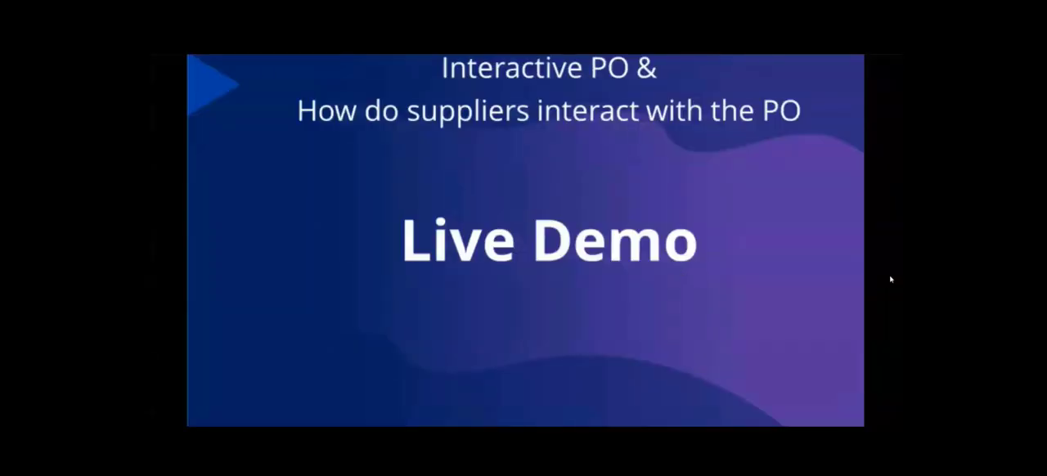
pyautogui.press('Right')
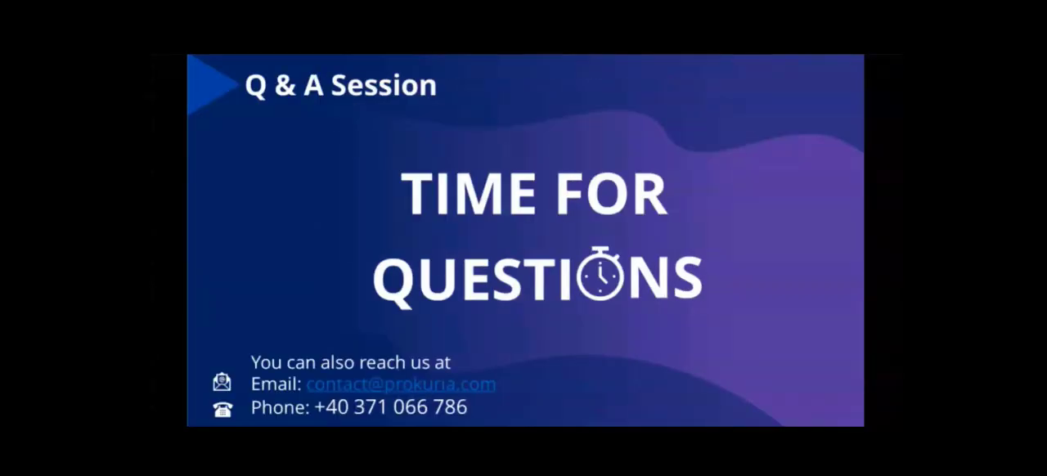